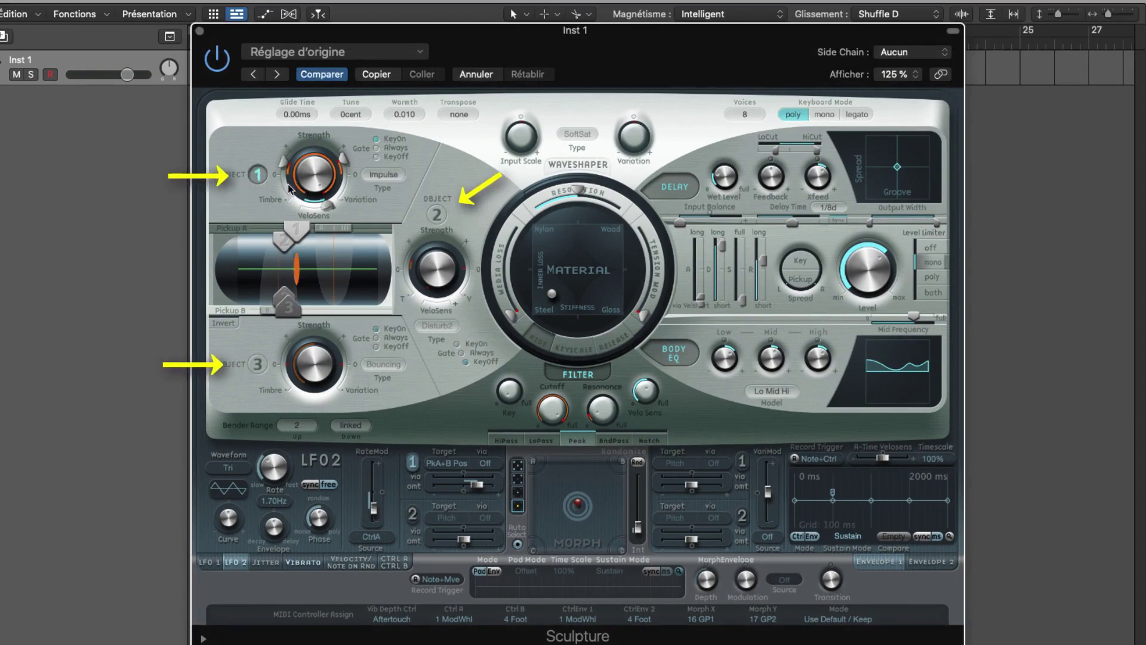
# Switch objects 2 and 3 on and back off
pyautogui.click(437, 215)
pyautogui.click(259, 365)
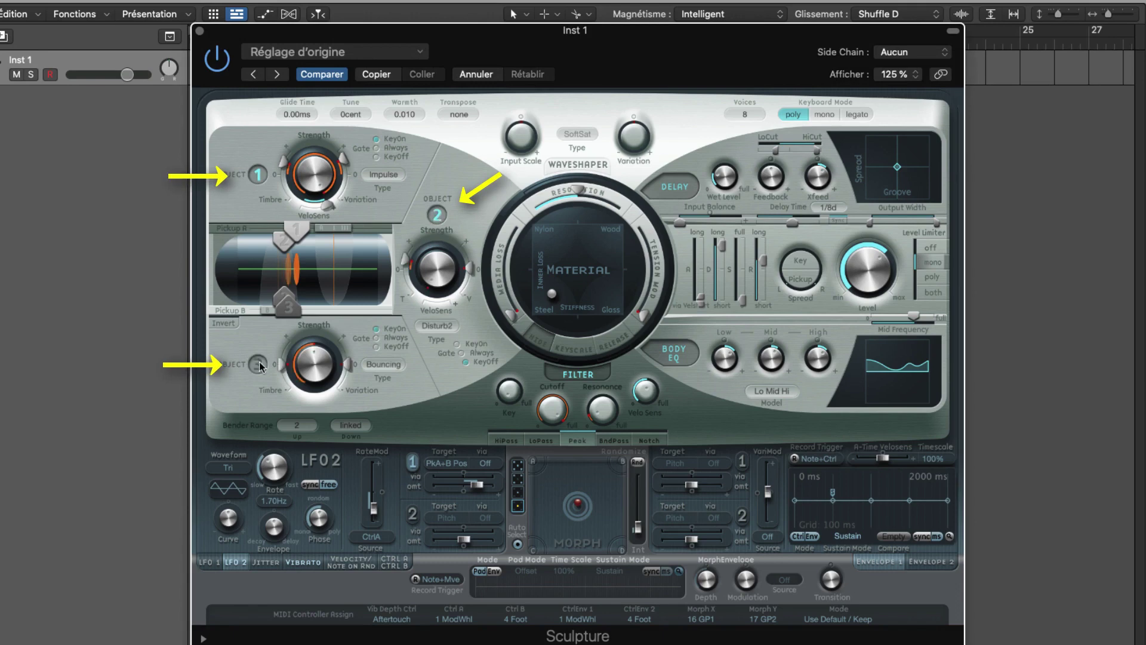
pyautogui.click(259, 365)
pyautogui.click(437, 215)
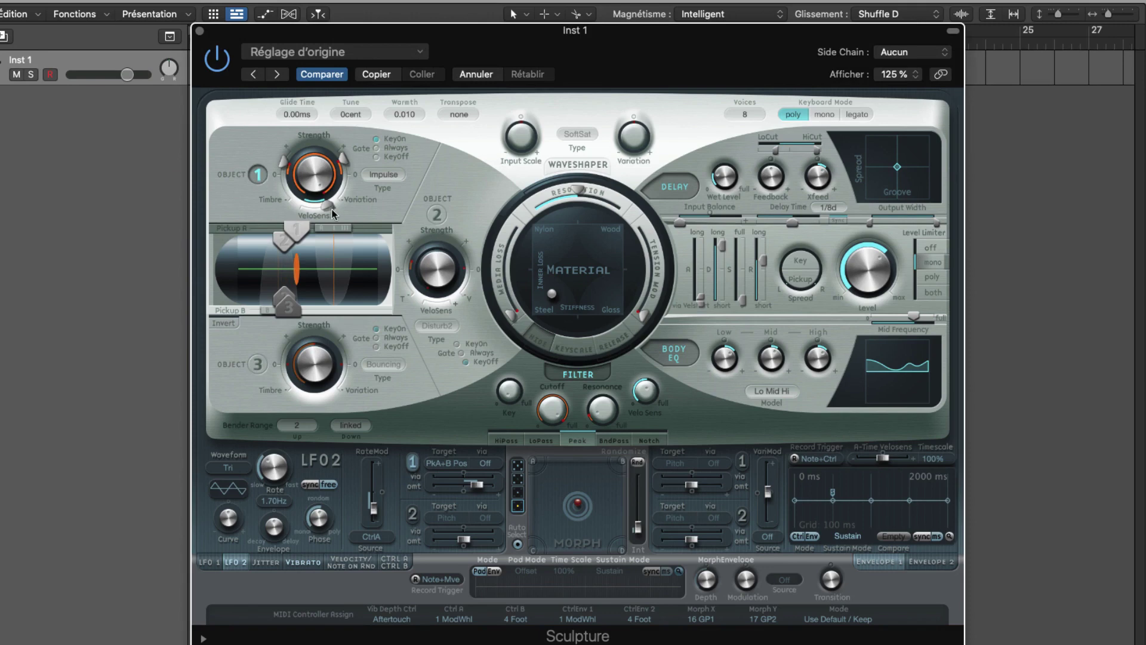
# Reselect Impulse as object 1's type, and toggle object 1 off and back on
pyautogui.click(392, 177)
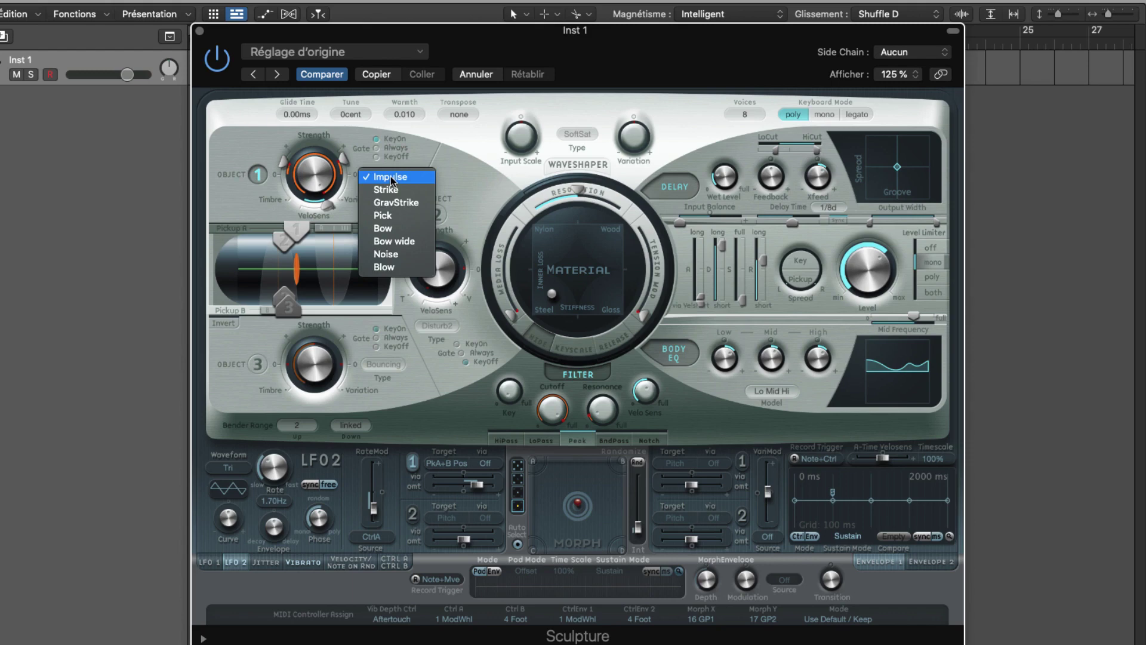
pyautogui.click(391, 178)
pyautogui.click(263, 173)
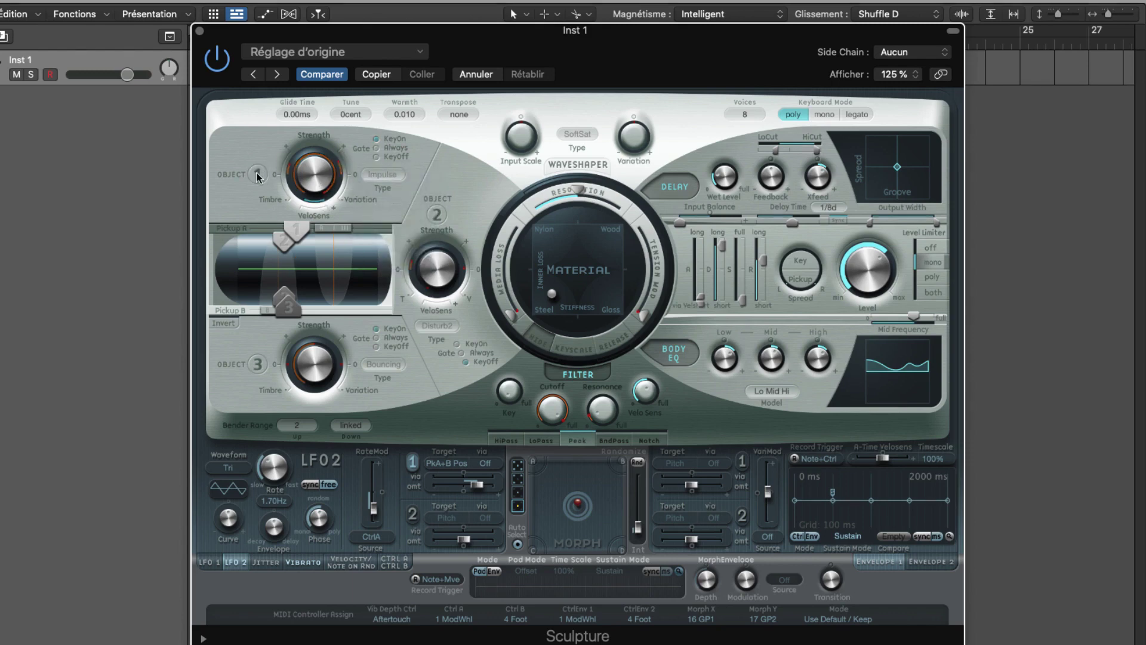
pyautogui.click(259, 174)
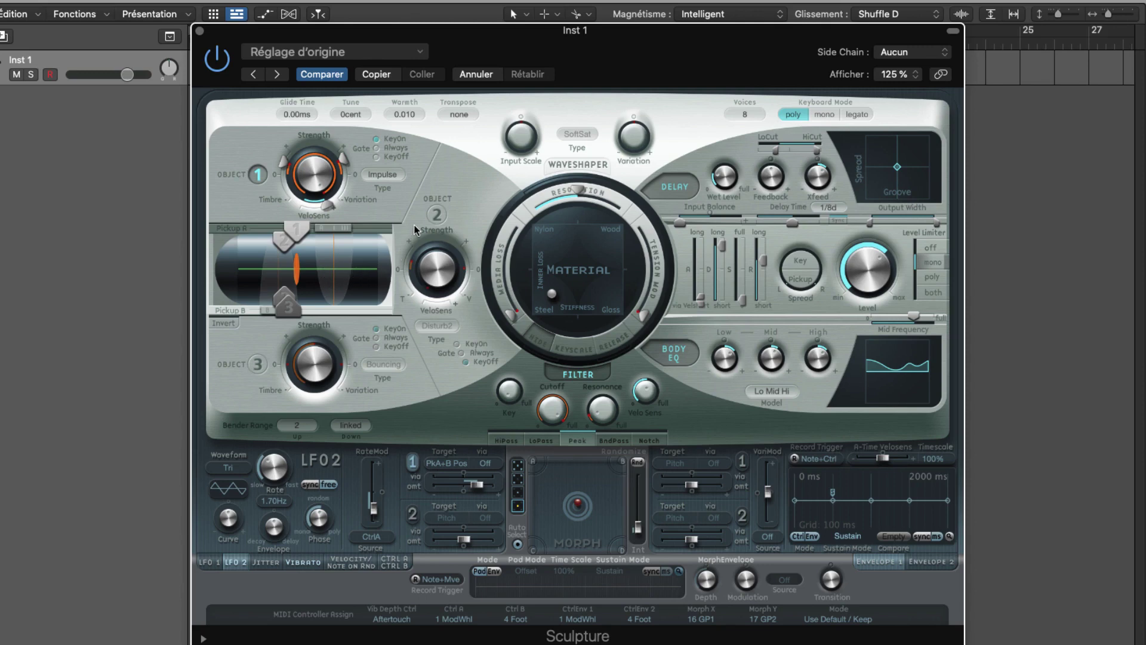
# Set object 1's type to Pick and move the Material ball to the centre of the pad
pyautogui.click(387, 175)
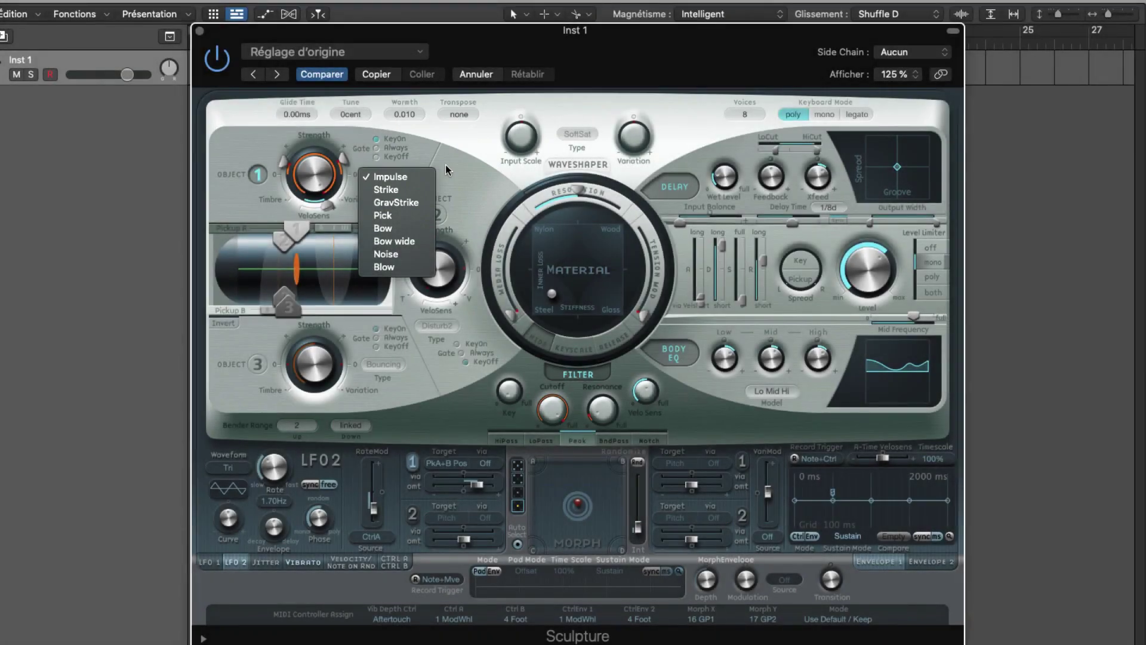
pyautogui.click(388, 216)
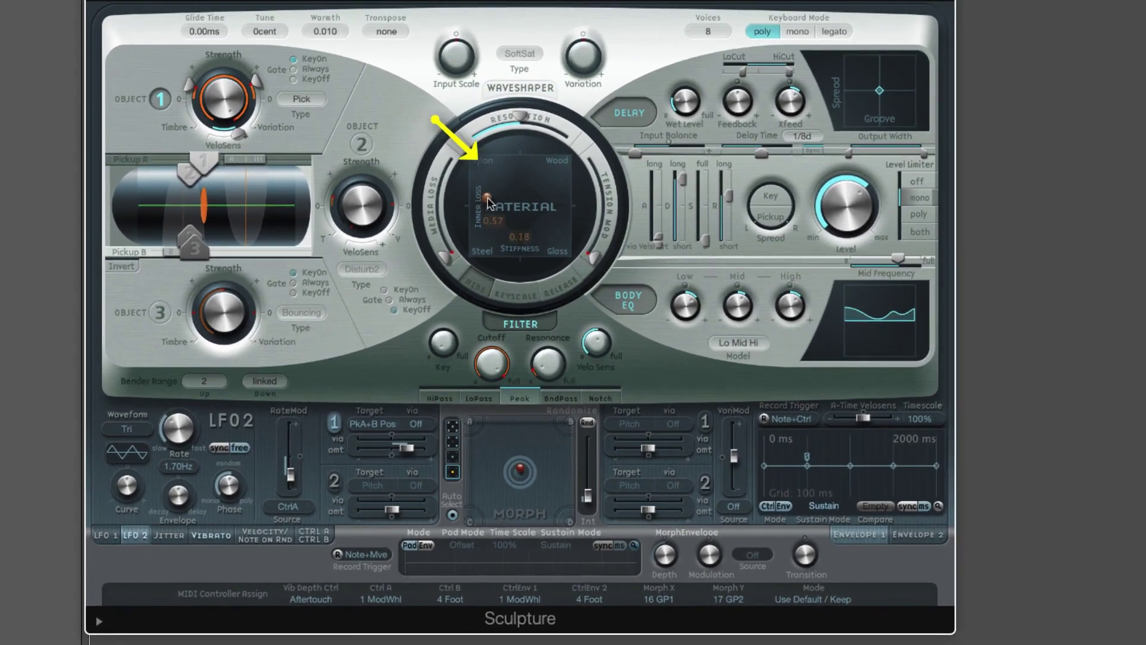
pyautogui.moveTo(501, 250); pyautogui.dragTo(525, 207)
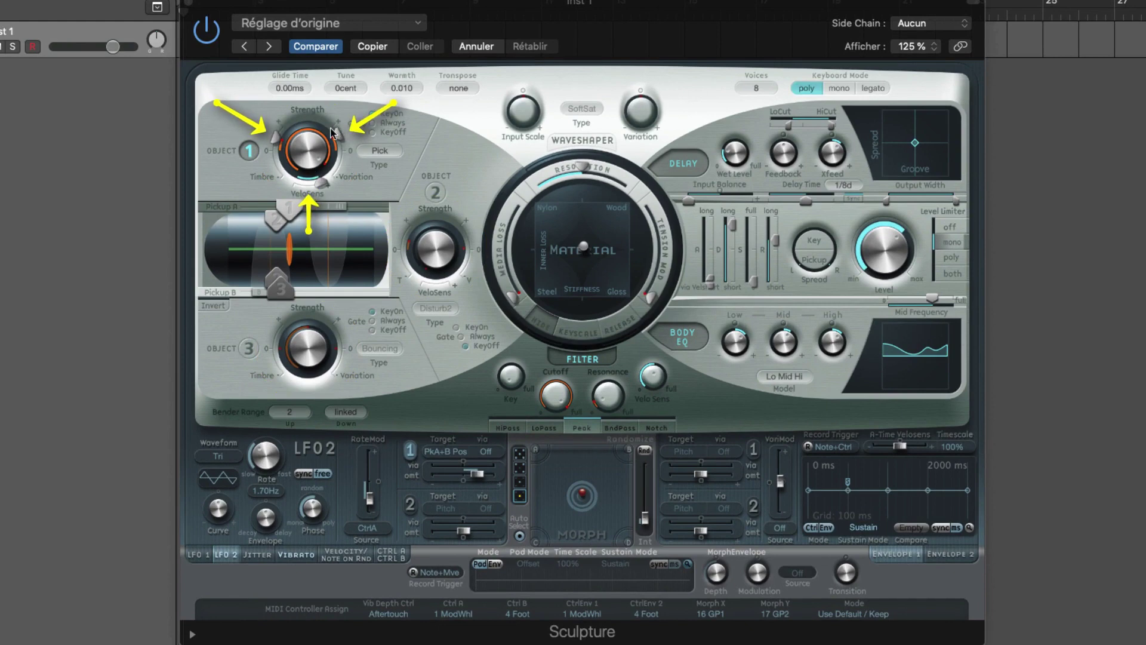
# Adjust object 1's Timbre, VeloSens and Variation sliders, and set its gate to KeyOff
pyautogui.click(312, 159)
pyautogui.moveTo(312, 156); pyautogui.dragTo(275, 152)
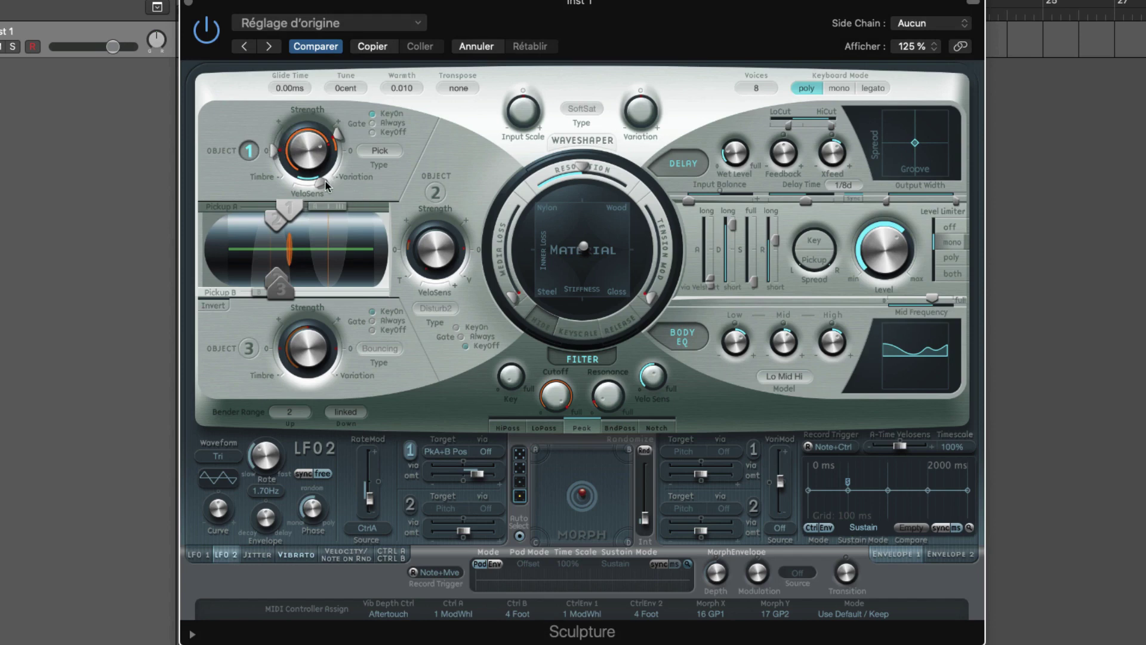
pyautogui.moveTo(325, 181); pyautogui.dragTo(314, 185)
pyautogui.moveTo(340, 141); pyautogui.dragTo(336, 133)
pyautogui.click(373, 115)
pyautogui.click(372, 132)
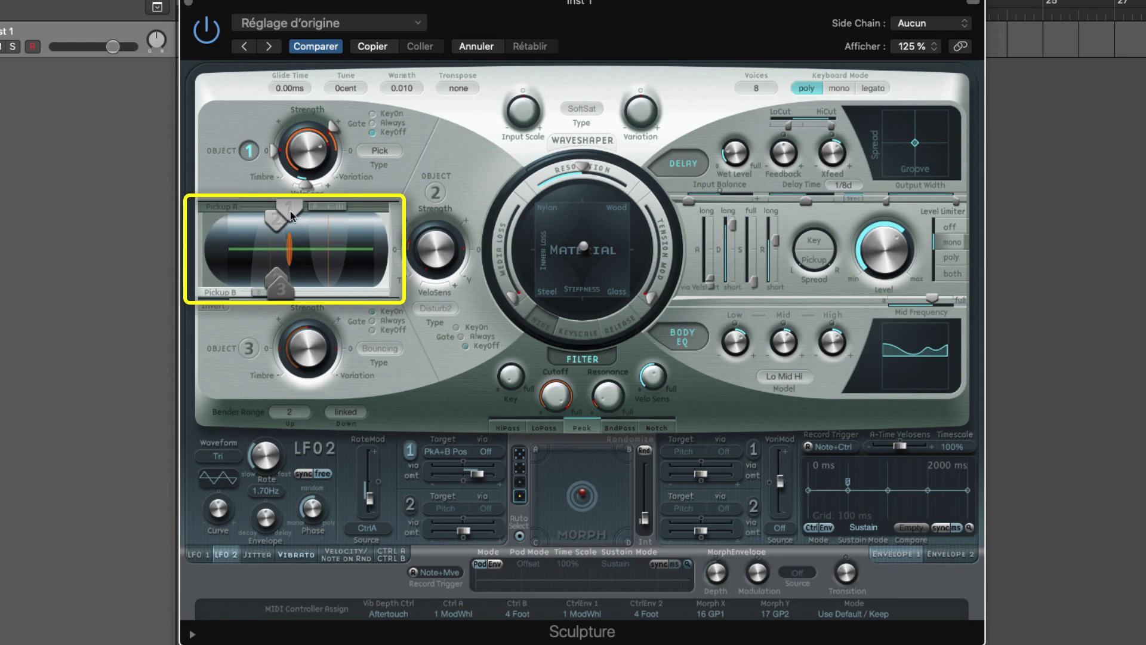
# Spread objects 1, 2 and 3 apart along the string, and switch on objects 2 and 3
pyautogui.moveTo(287, 211)
pyautogui.mouseDown()
pyautogui.moveTo(250, 212)
pyautogui.moveTo(292, 218)
pyautogui.mouseUp()
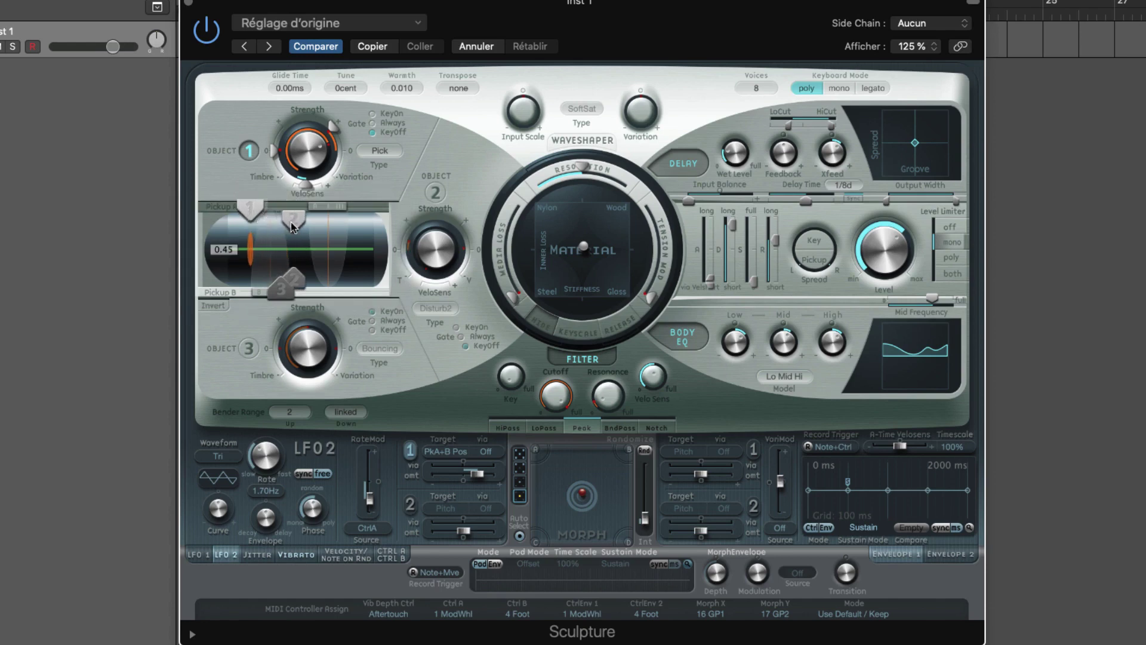
pyautogui.moveTo(279, 294); pyautogui.dragTo(332, 290)
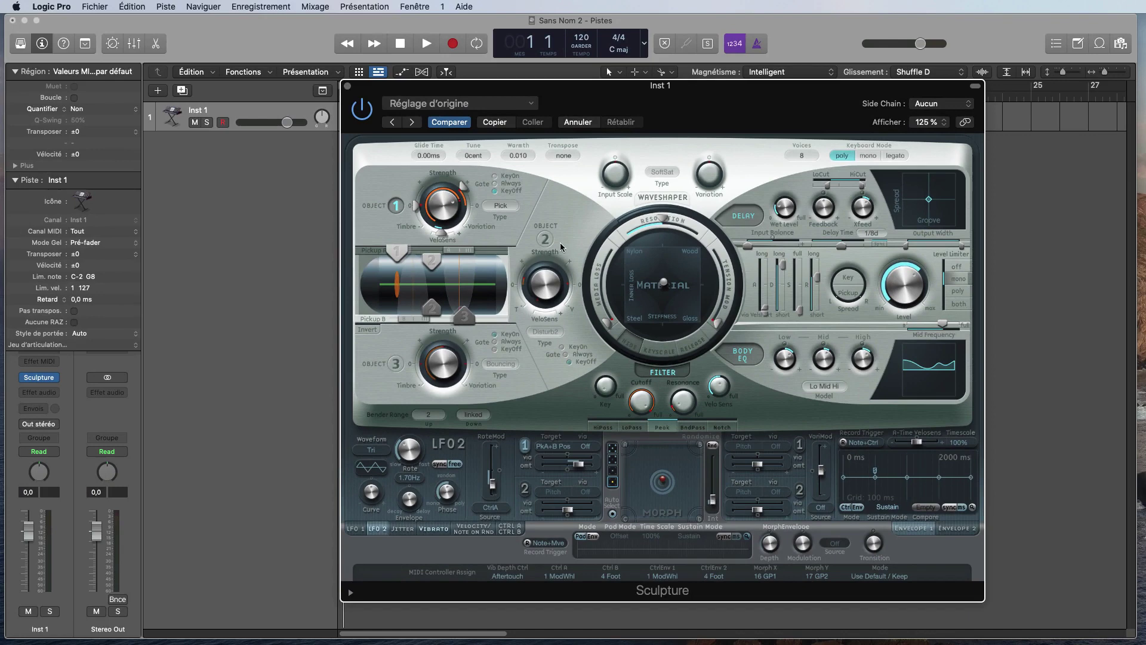
pyautogui.click(545, 239)
pyautogui.click(395, 364)
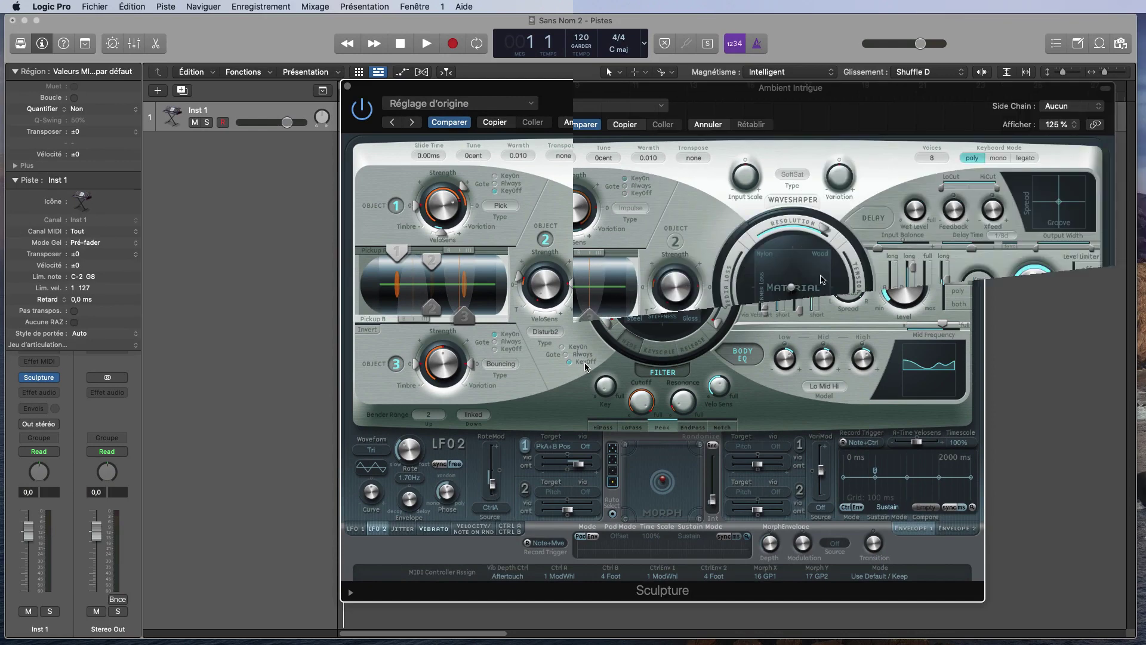
# Show the musical typing keyboard and initialise the Sculpture setting with "Initialiser le réglage"
pyautogui.press('super+k')
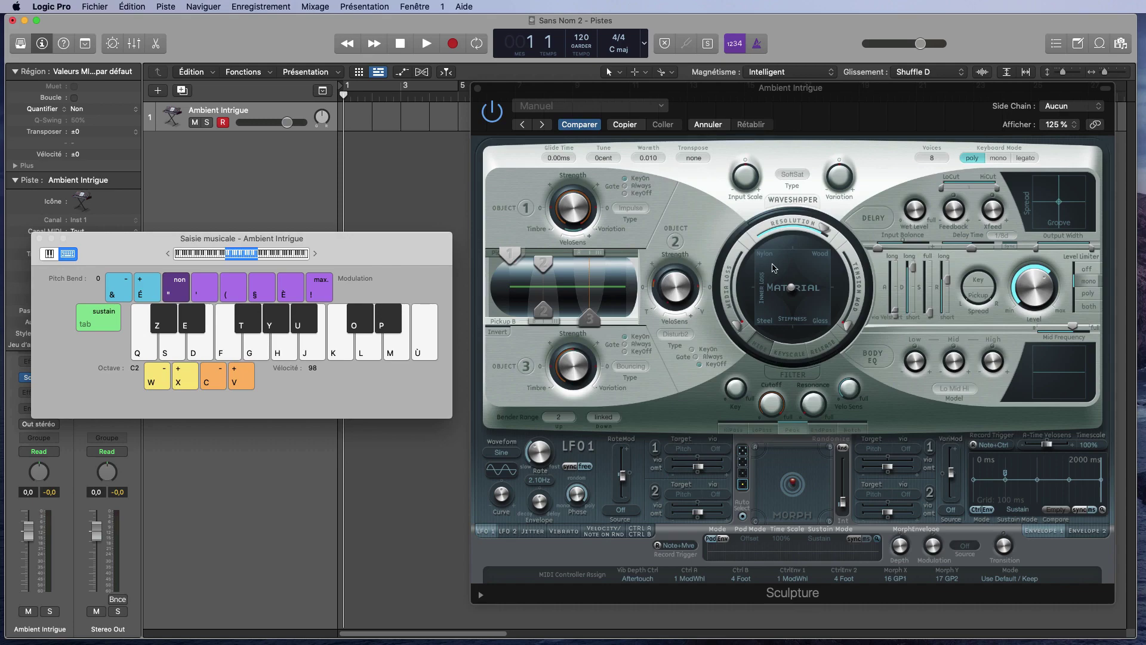
pyautogui.click(707, 202)
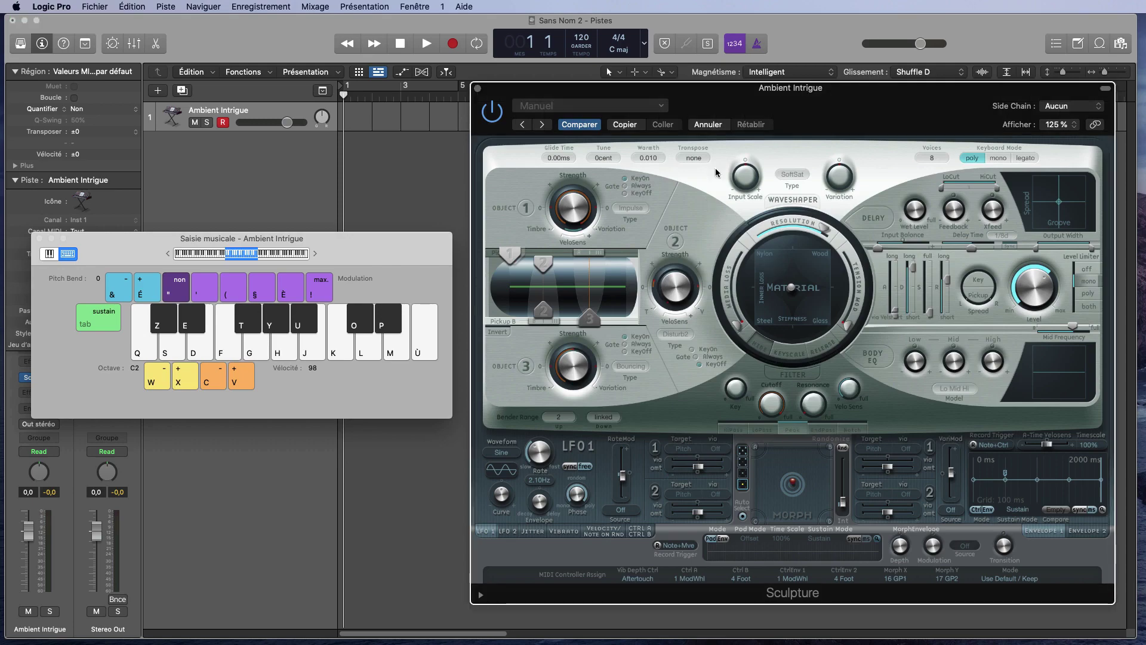
pyautogui.click(623, 113)
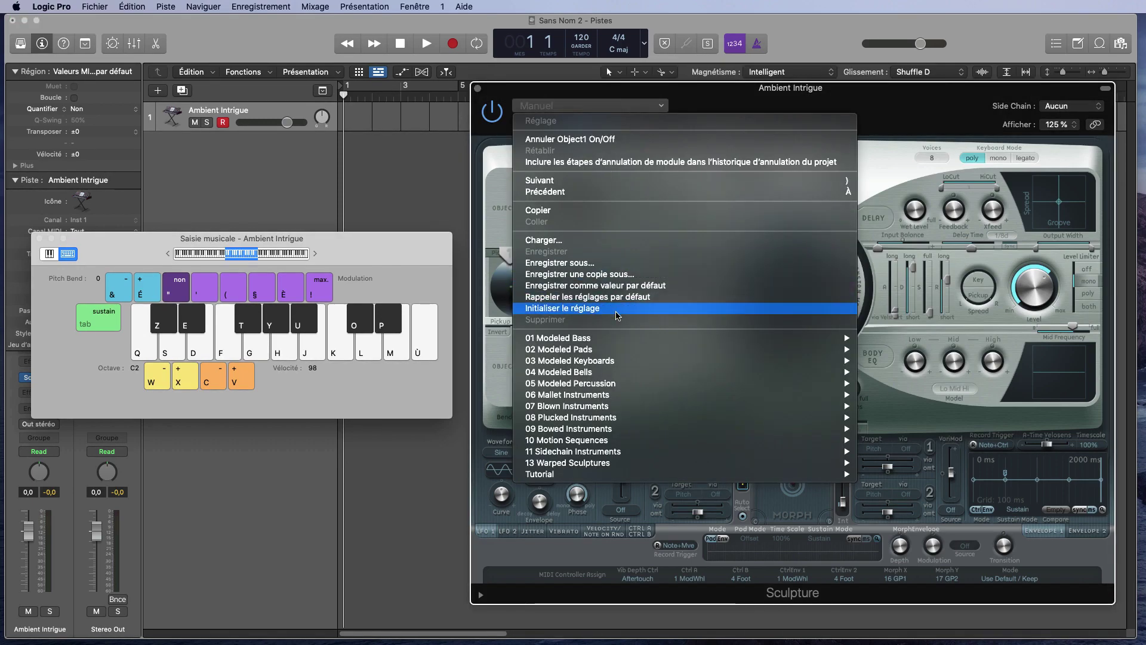
pyautogui.click(618, 308)
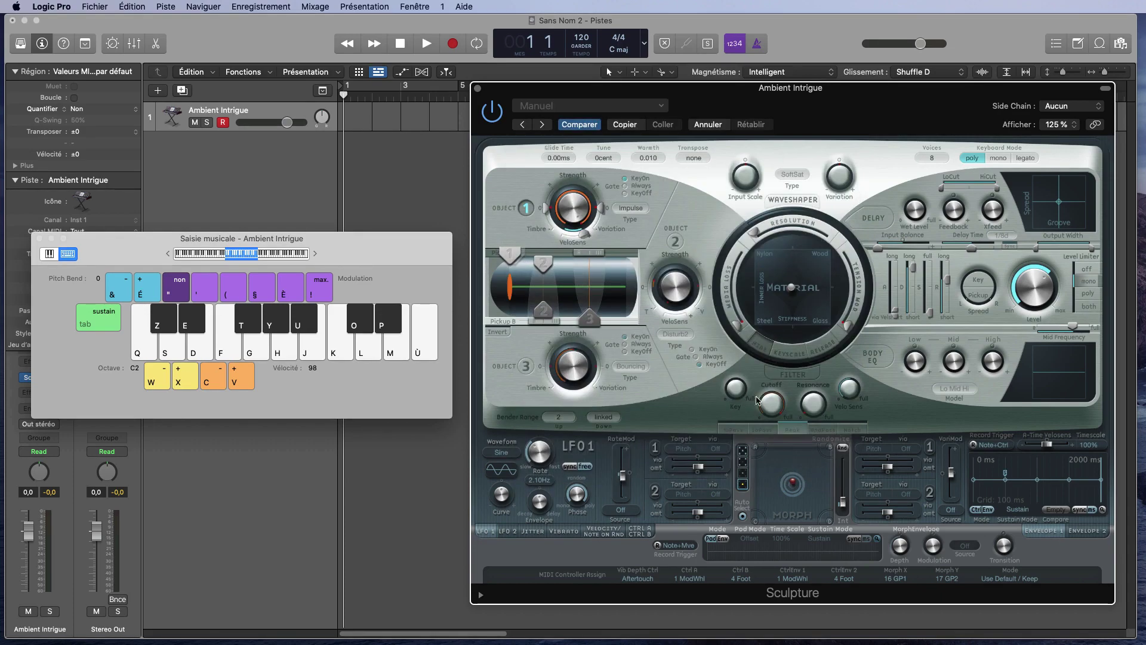
# Play a test note with object 1 switched off, and switch object 1 back on
pyautogui.click(526, 208)
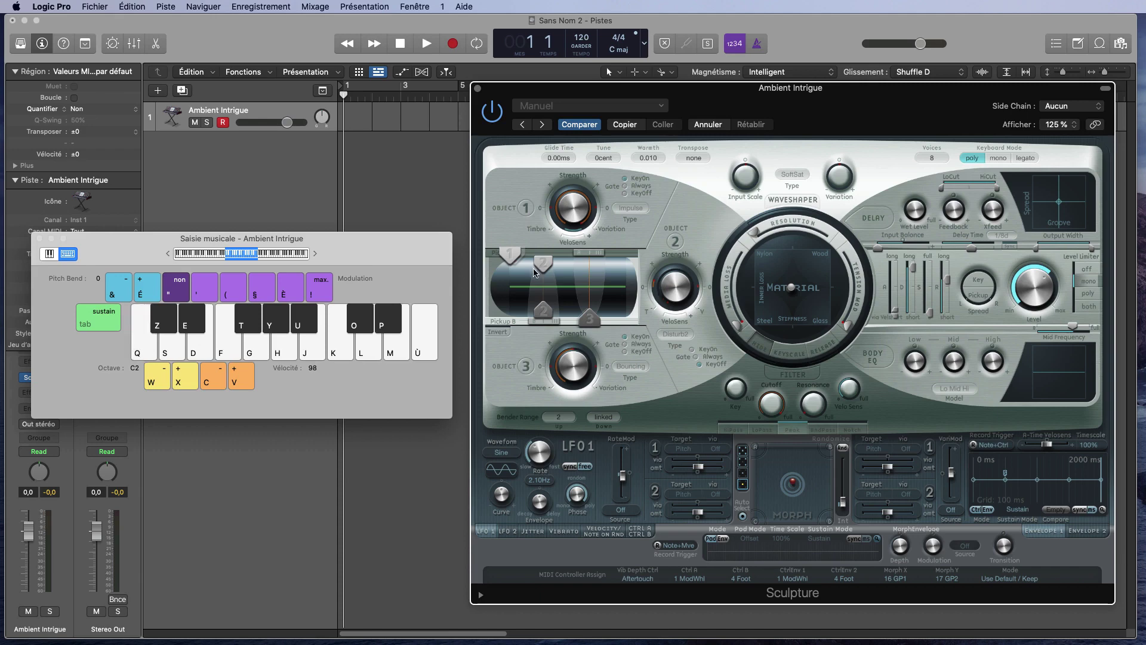
pyautogui.press('q')
pyautogui.click(527, 208)
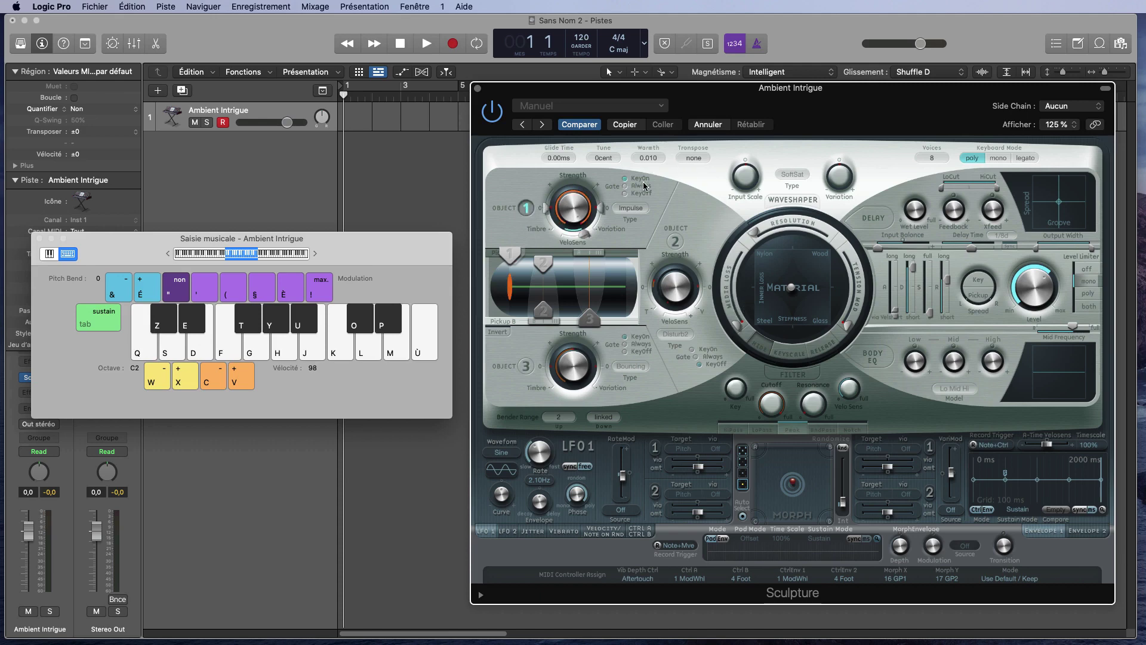
# Set object 1's type to Bow, move the Material ball to the Nylon–Steel side, and play a note
pyautogui.click(638, 210)
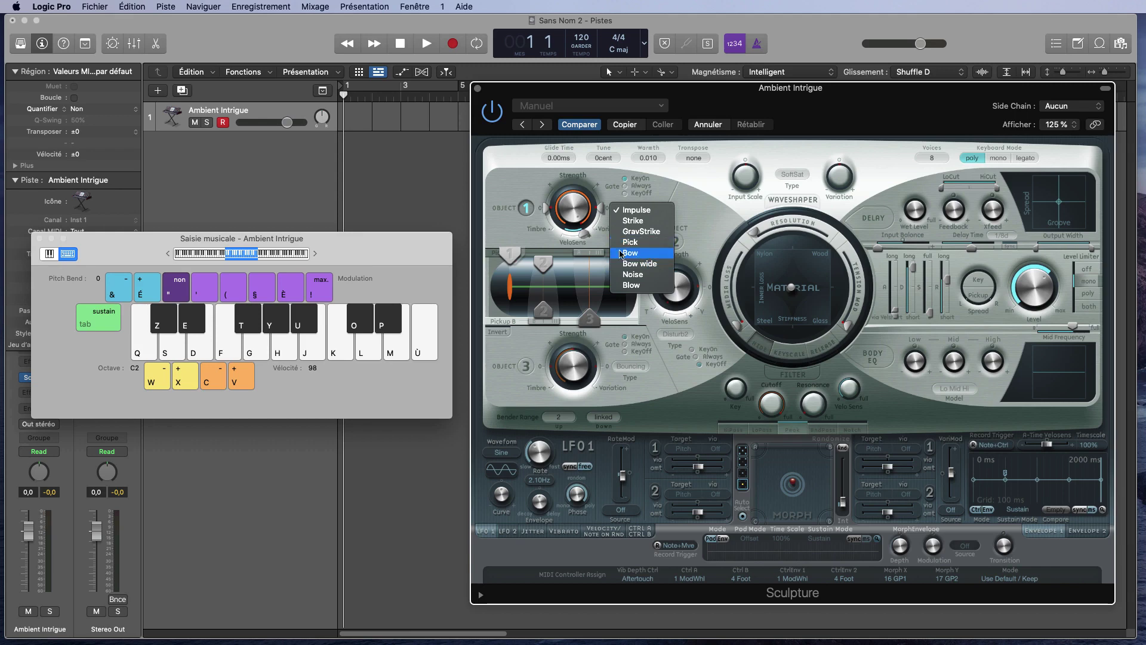
pyautogui.click(642, 254)
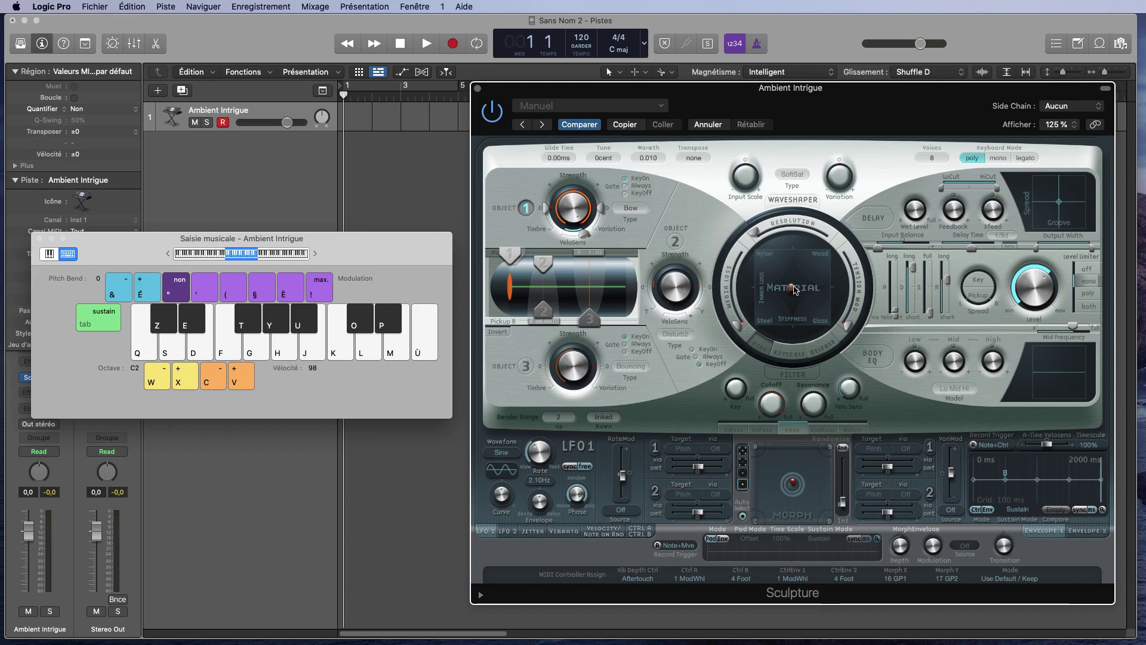
pyautogui.moveTo(796, 290); pyautogui.dragTo(767, 276)
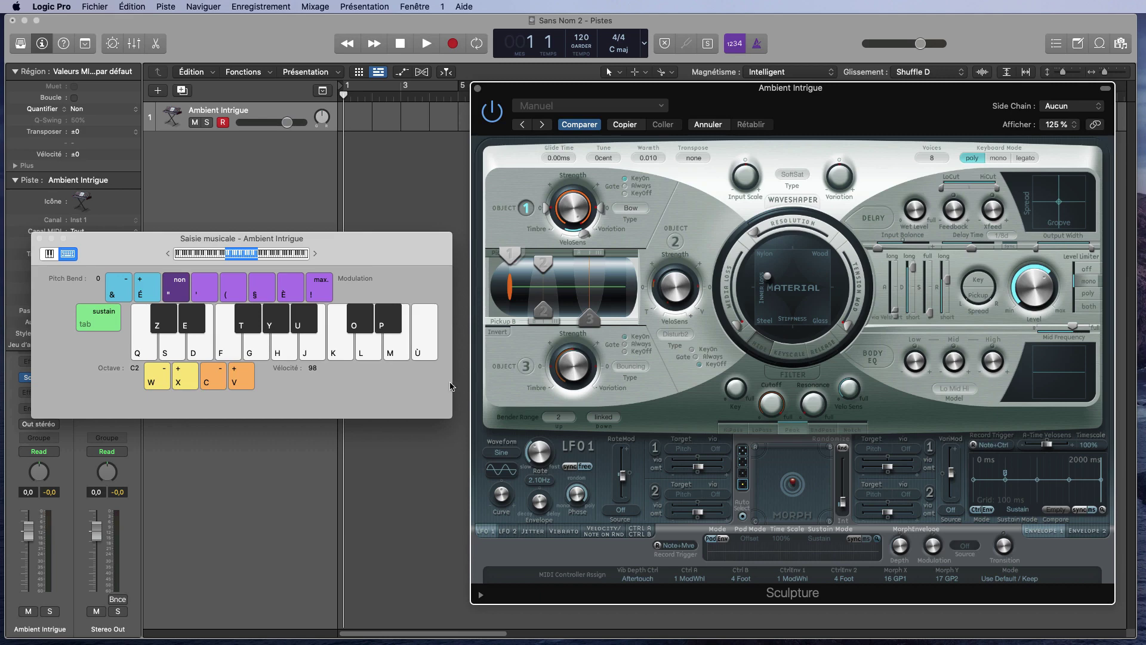
pyautogui.press('q')
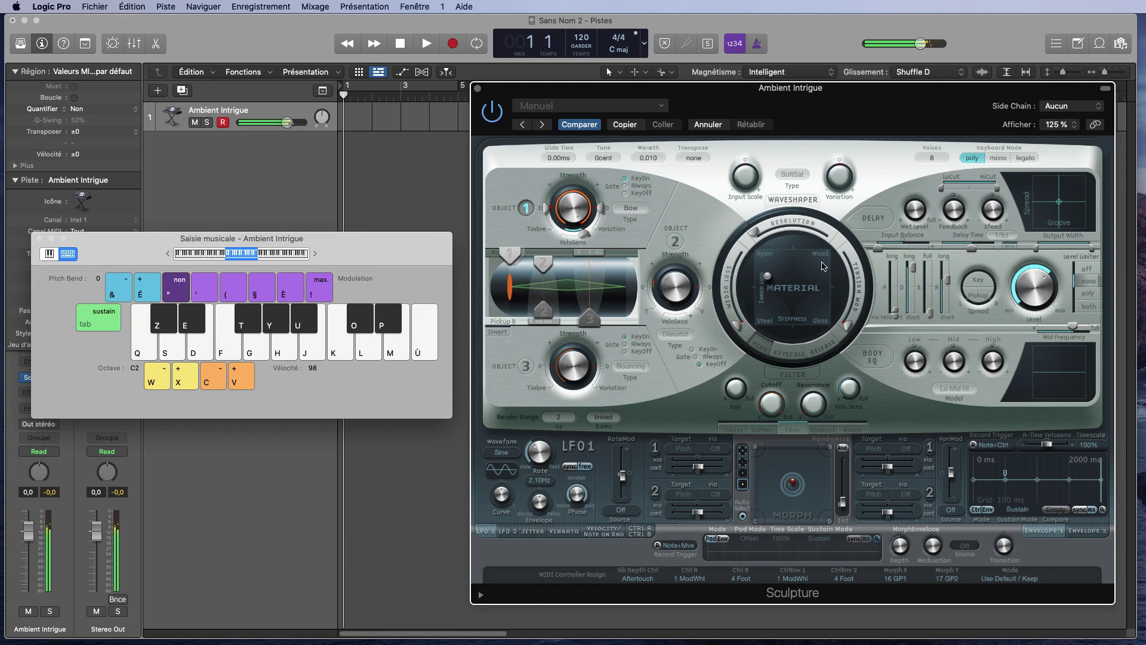
# Raise the string's Resolution in two stages, playing test notes to hear each change
pyautogui.moveTo(760, 234); pyautogui.dragTo(795, 227)
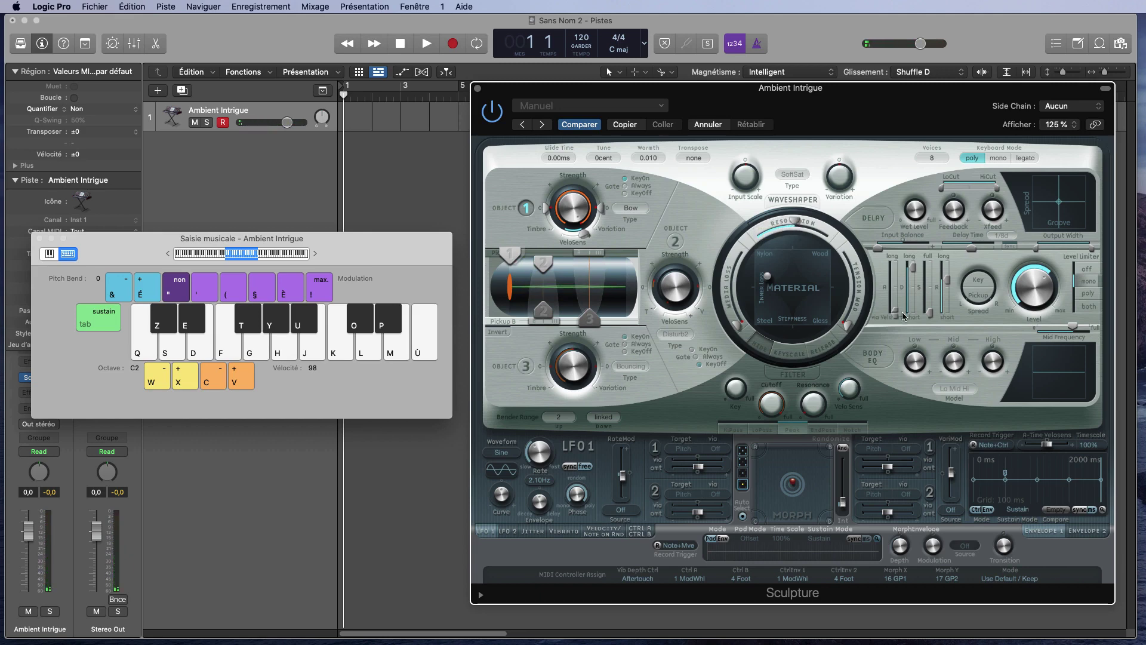
pyautogui.press('q')
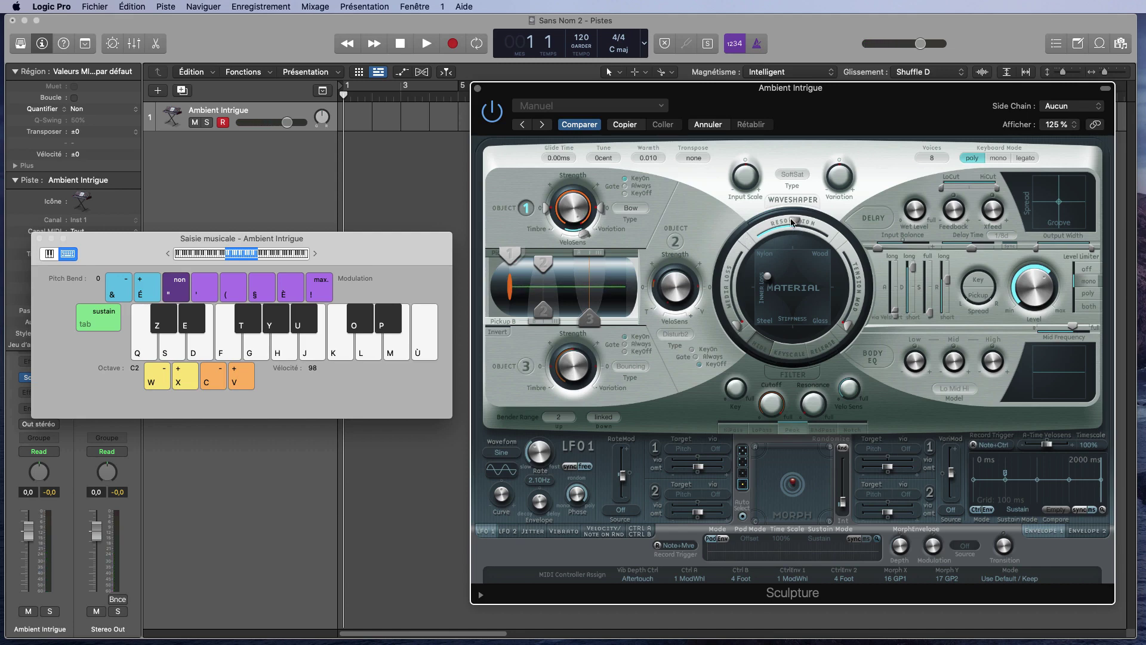
pyautogui.moveTo(792, 222); pyautogui.dragTo(812, 223)
pyautogui.press('q')
pyautogui.press('q')
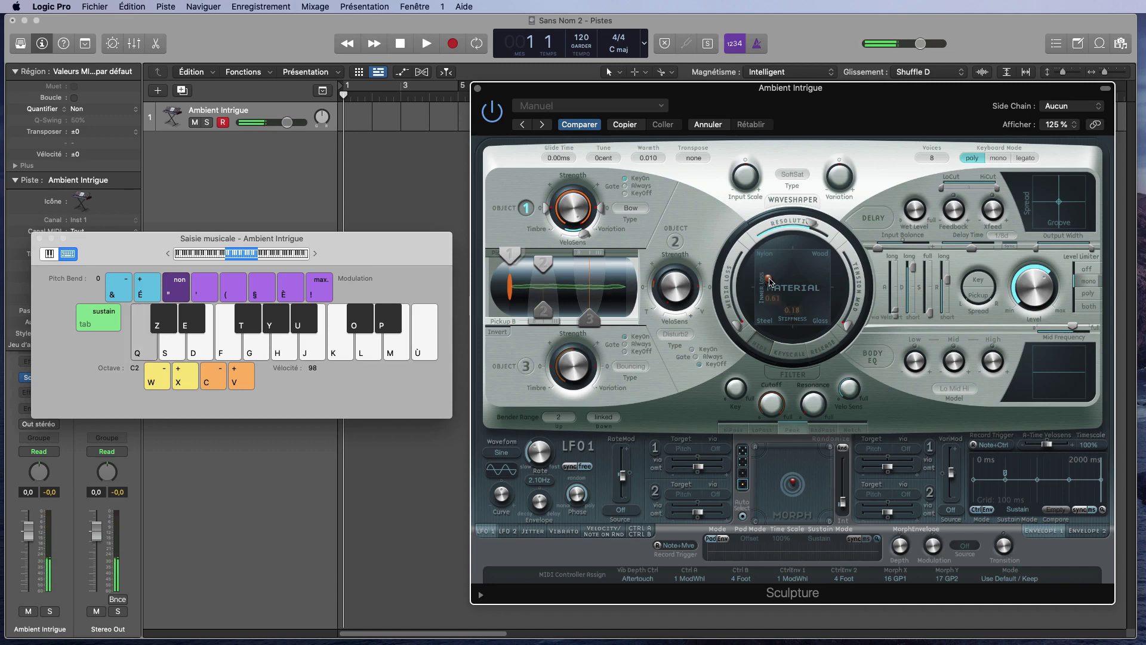
# Move the Material ball down towards Steel and play notes to hear the new material
pyautogui.moveTo(769, 280); pyautogui.dragTo(768, 311)
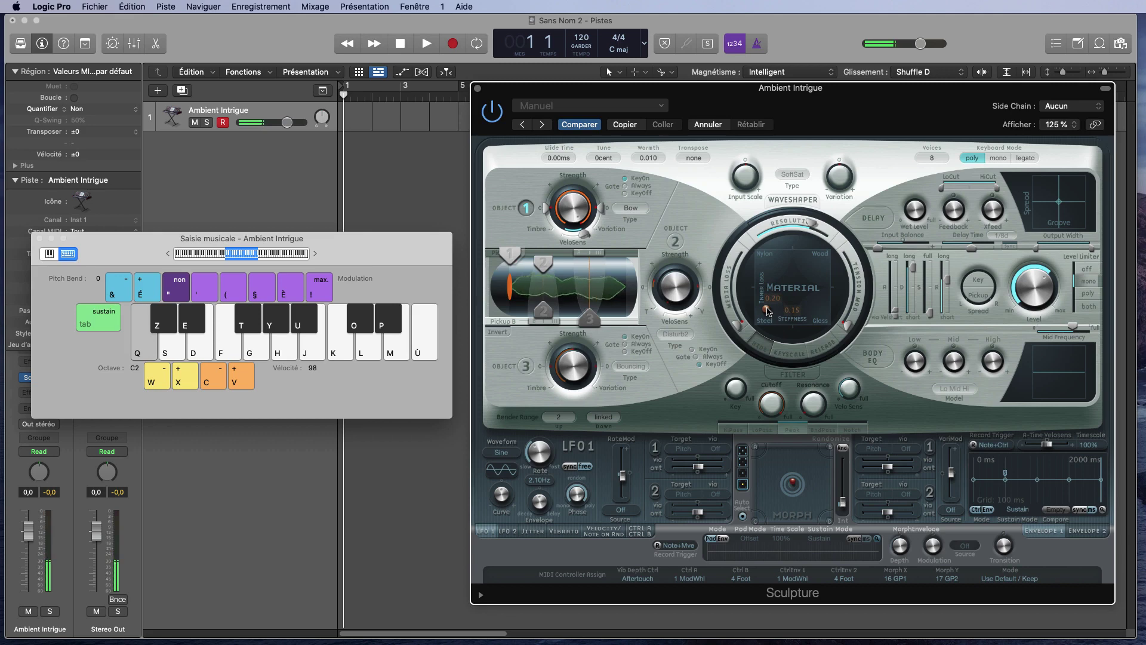
pyautogui.press('q')
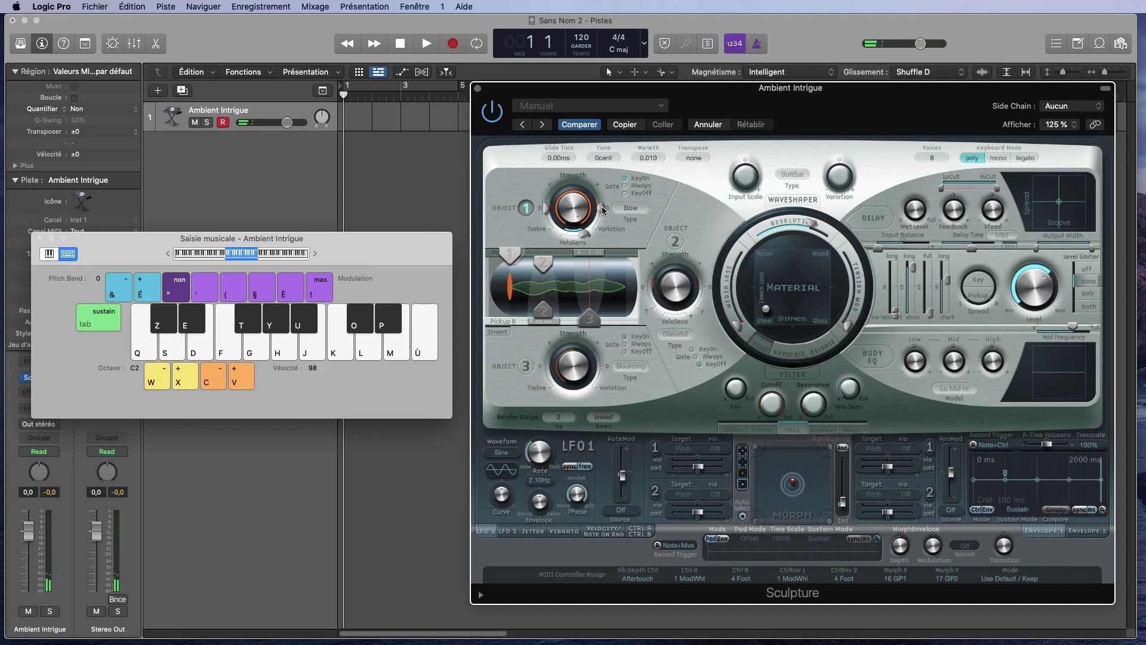
pyautogui.press('q')
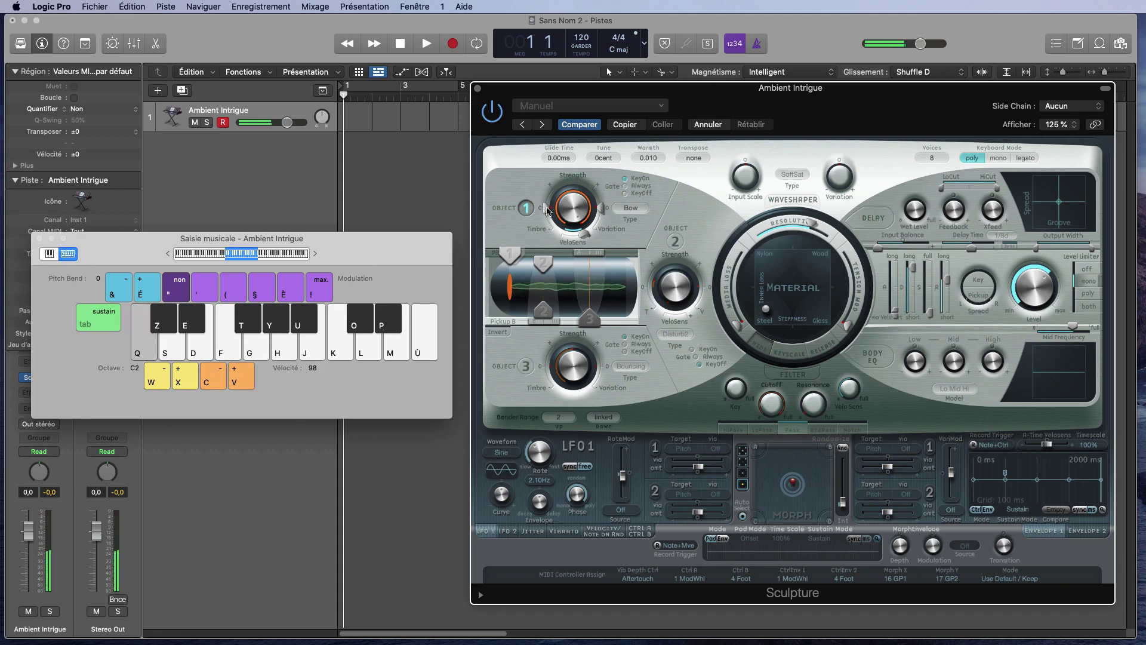
# Adjust object 1's Timbre to about 0.27 while playing test notes, and lower its VeloSens slightly
pyautogui.moveTo(548, 210); pyautogui.dragTo(548, 196)
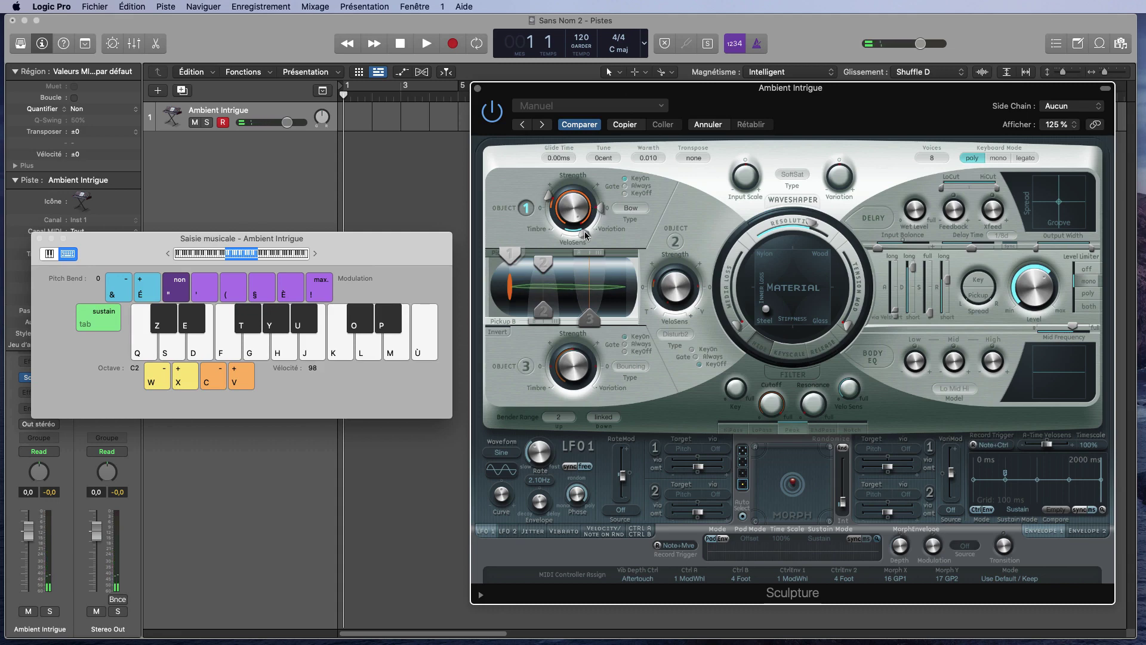
pyautogui.press('q')
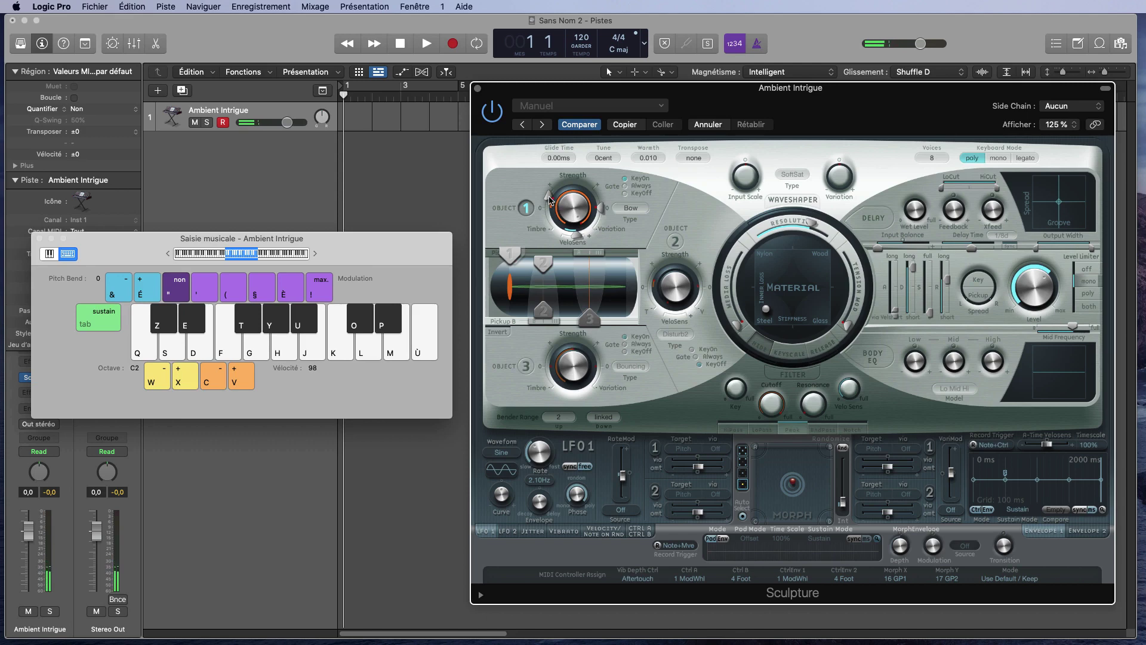
pyautogui.press('q')
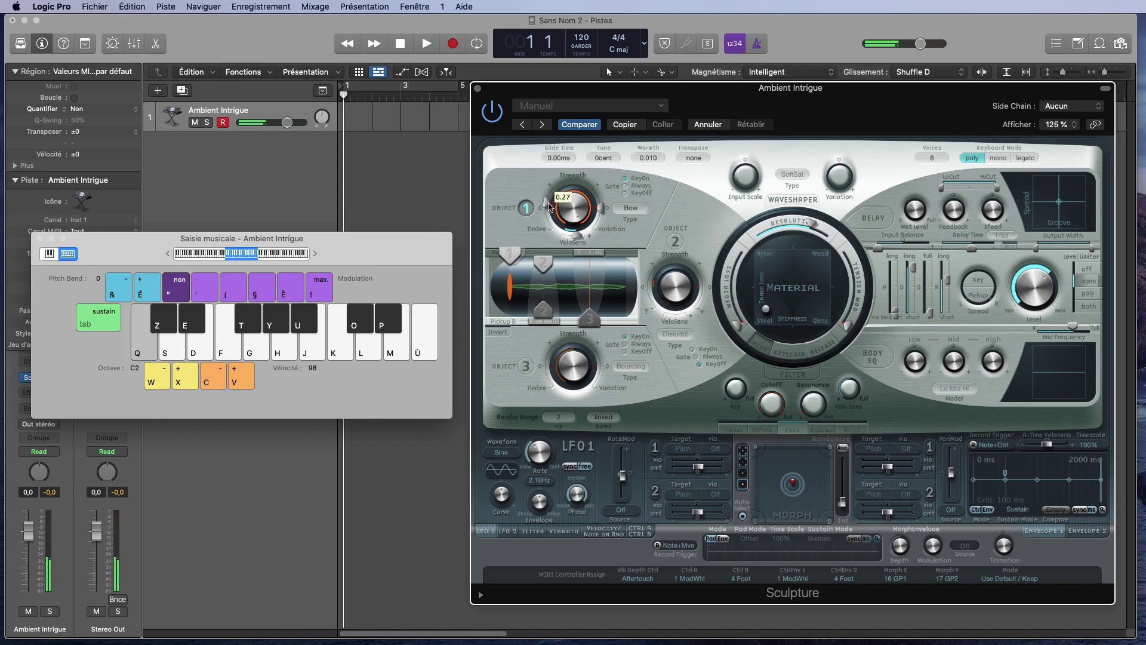
pyautogui.press('q')
# Raise object 1's Variation slider and play notes to hear the effect
pyautogui.moveTo(600, 209); pyautogui.dragTo(599, 196)
pyautogui.press('q')
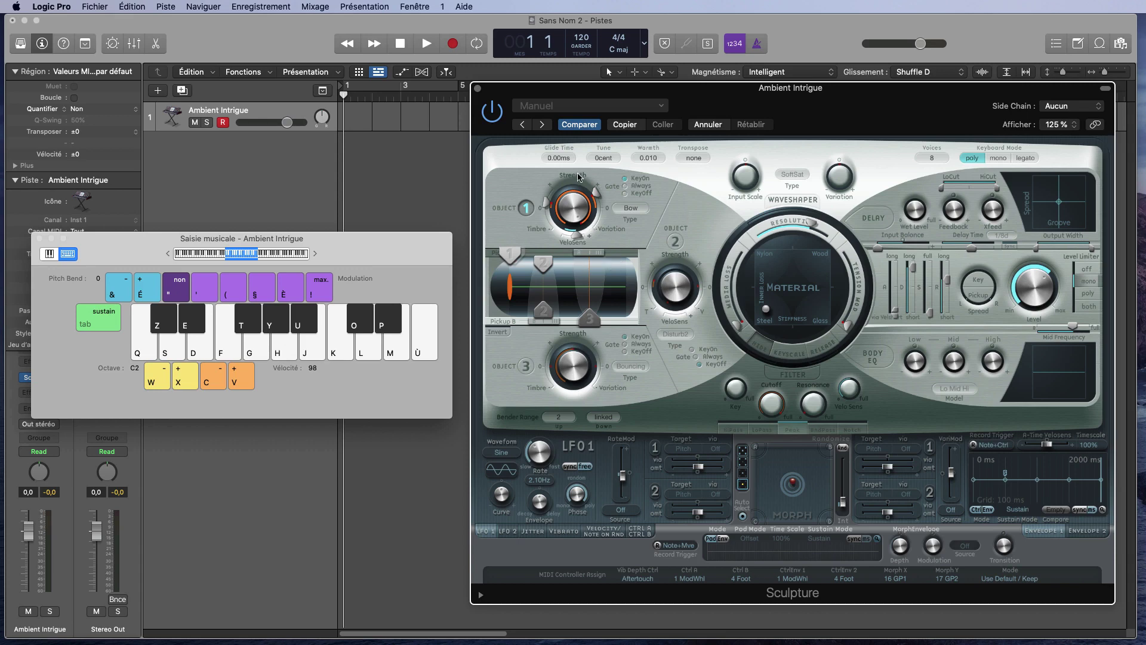
pyautogui.press('q')
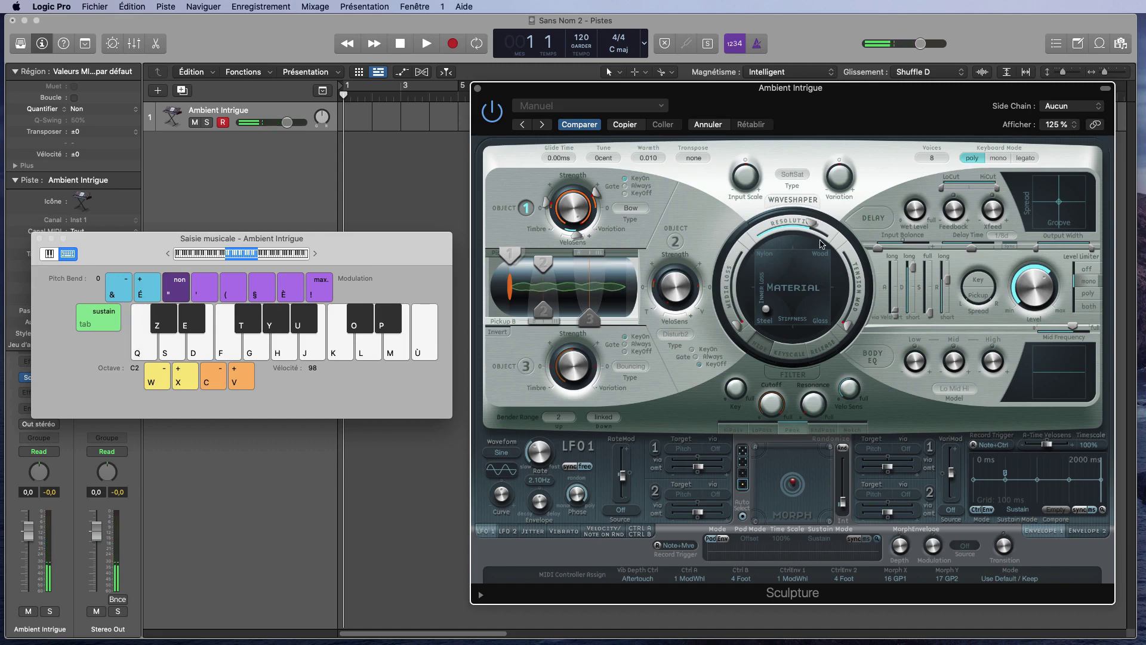
# Switch on object 2 alongside the bowed object 1
pyautogui.click(675, 242)
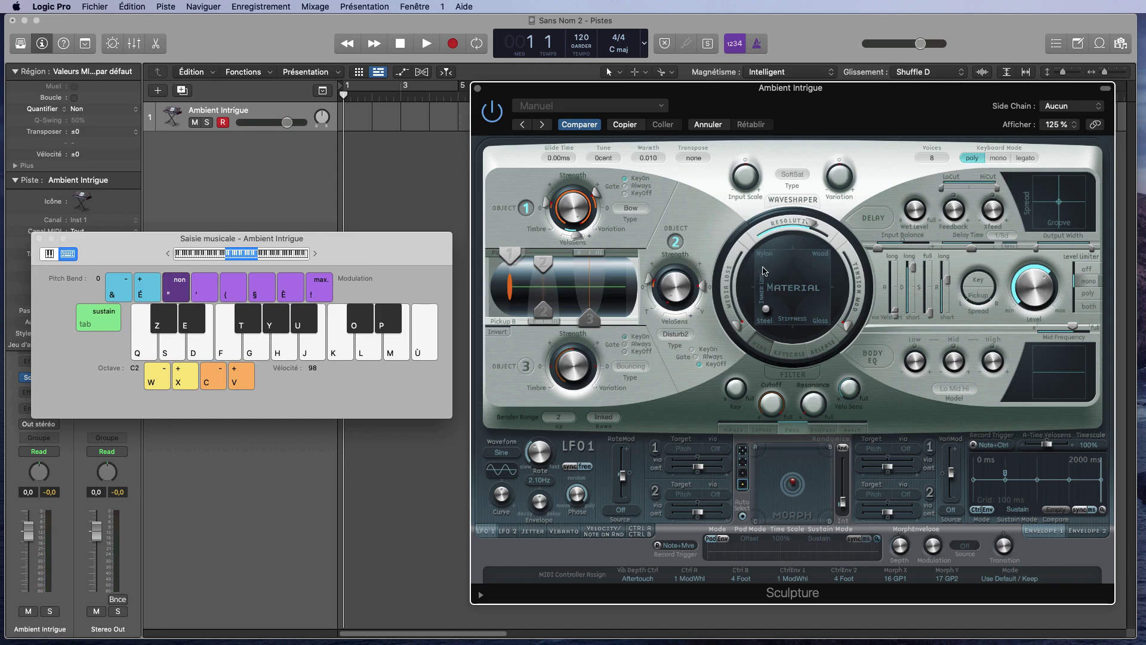
# Set object 2's type to Noise, raise its Strength and play test notes to hear it with the bow
pyautogui.click(682, 336)
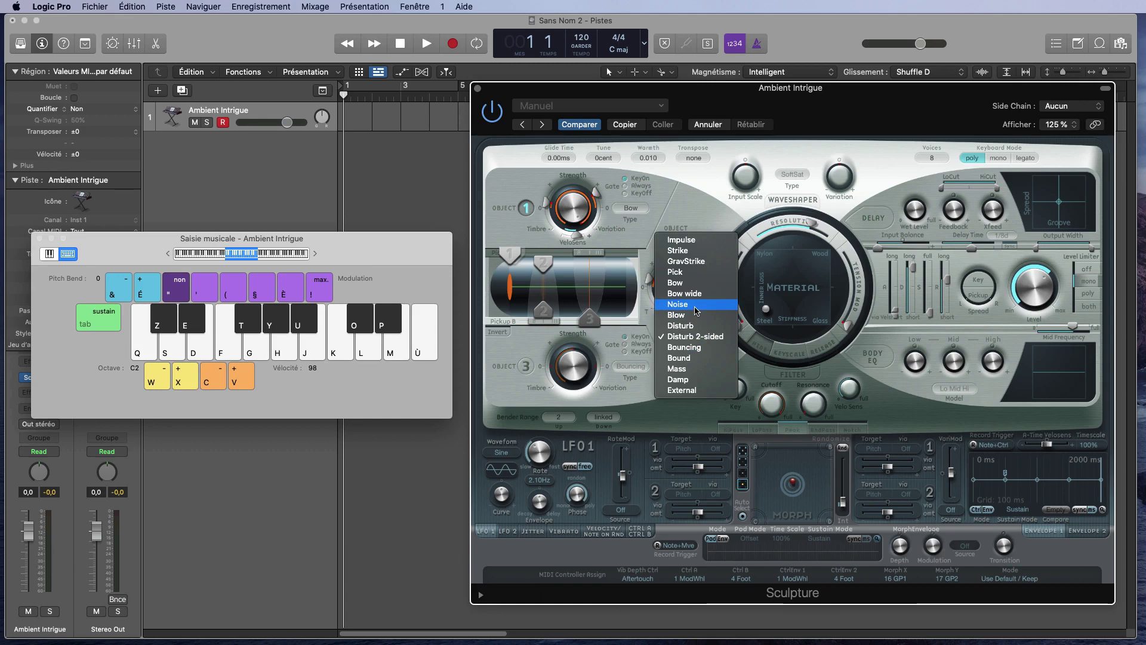
pyautogui.click(696, 310)
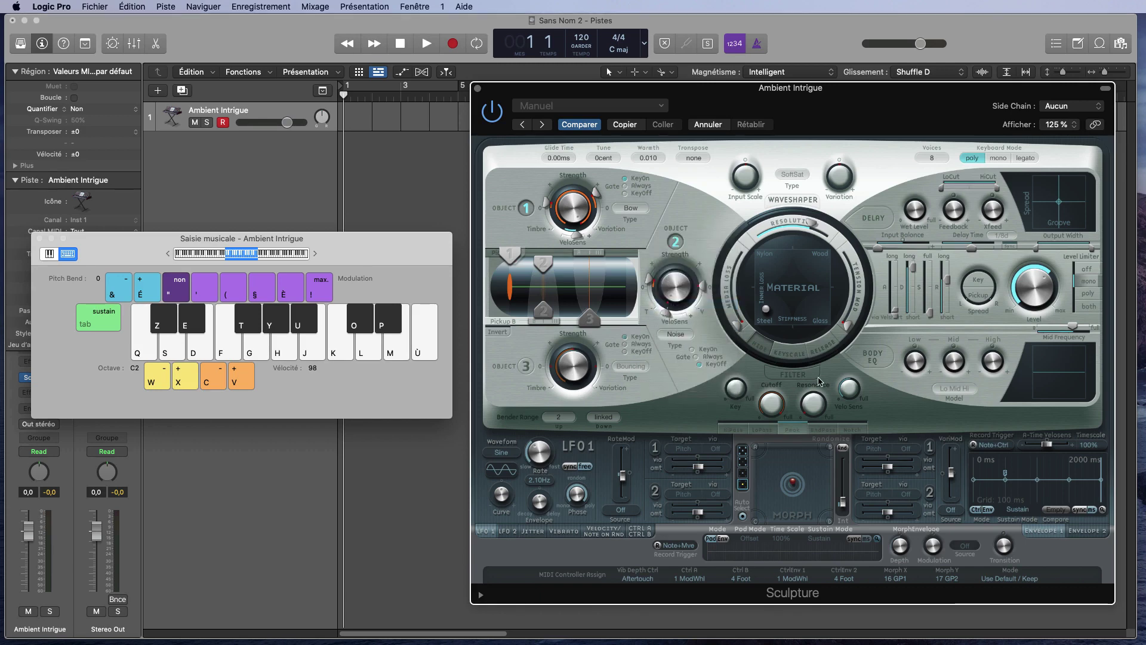
pyautogui.click(676, 298)
pyautogui.moveTo(672, 290); pyautogui.dragTo(671, 279)
pyautogui.press('q')
pyautogui.press('q')
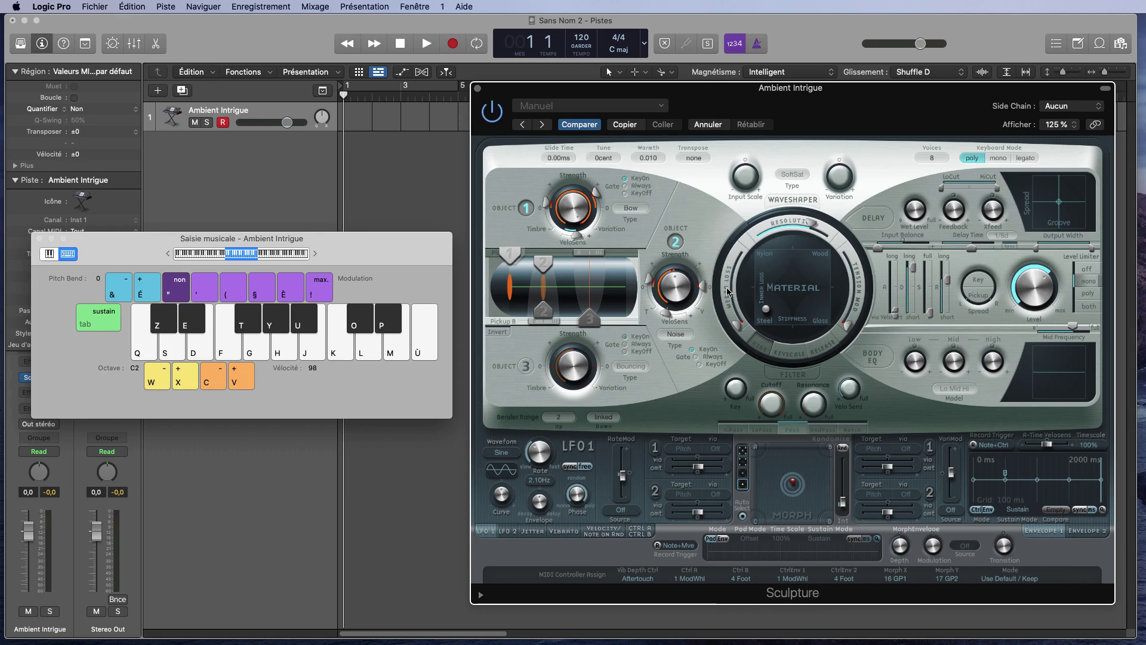
pyautogui.press('q')
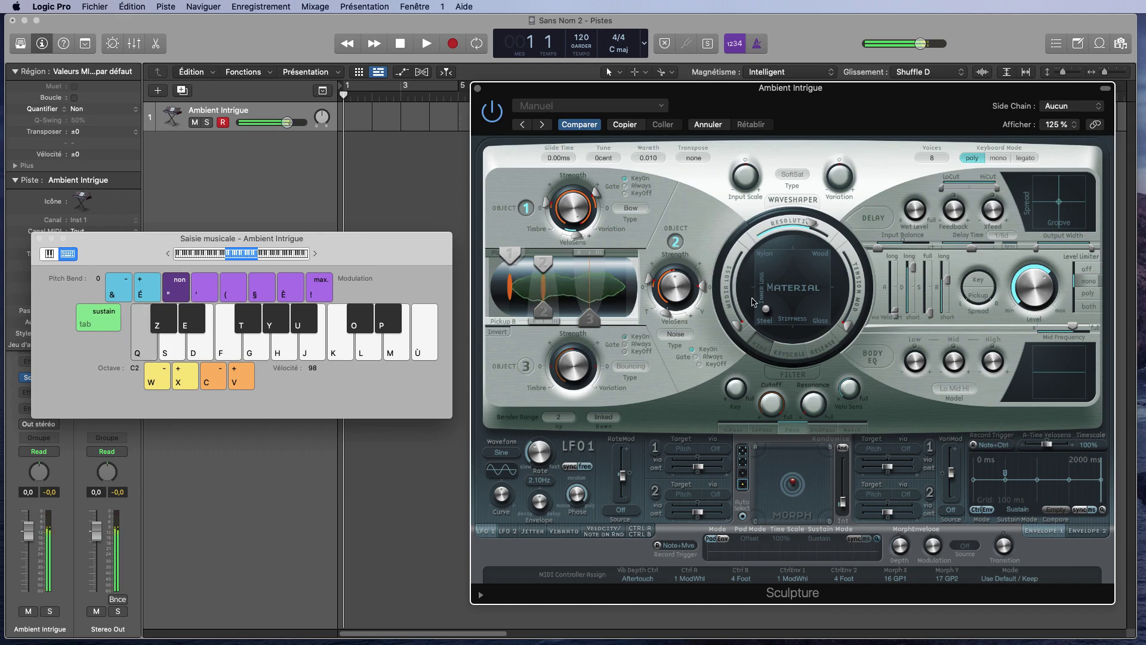
# Move the Material ball from near Steel to the centre of the pad and play repeated notes to hear it
pyautogui.moveTo(774, 311); pyautogui.dragTo(791, 289)
pyautogui.press('q')
pyautogui.press('q')
pyautogui.press('q')
pyautogui.press('q')
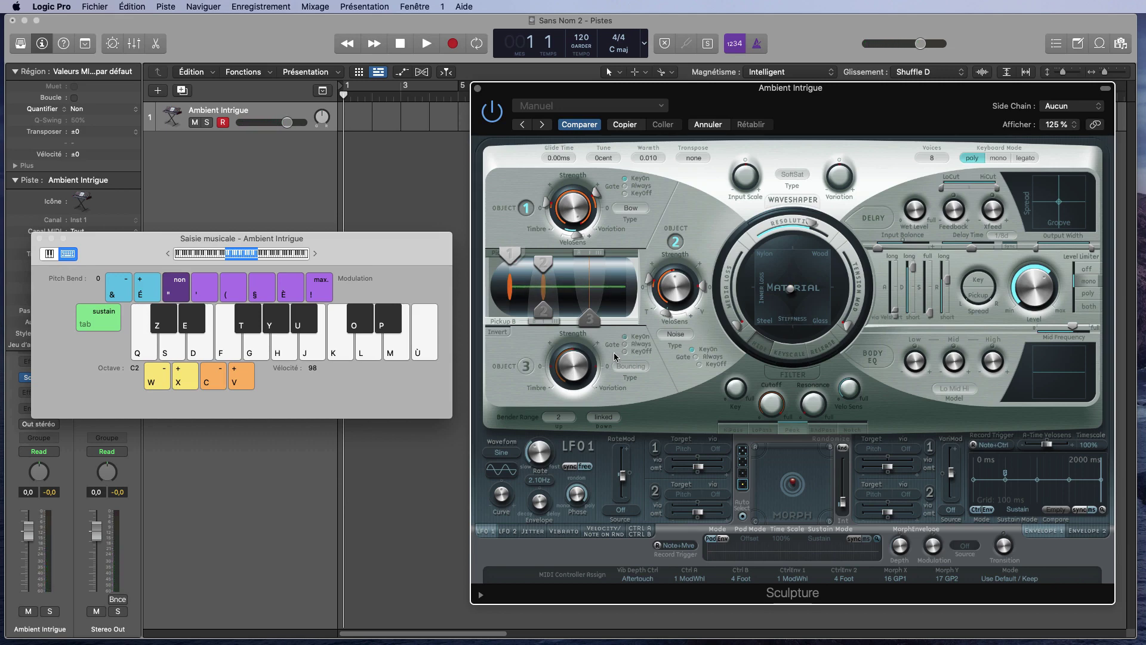
# Switch on object 3 and set its type to Mass
pyautogui.click(524, 367)
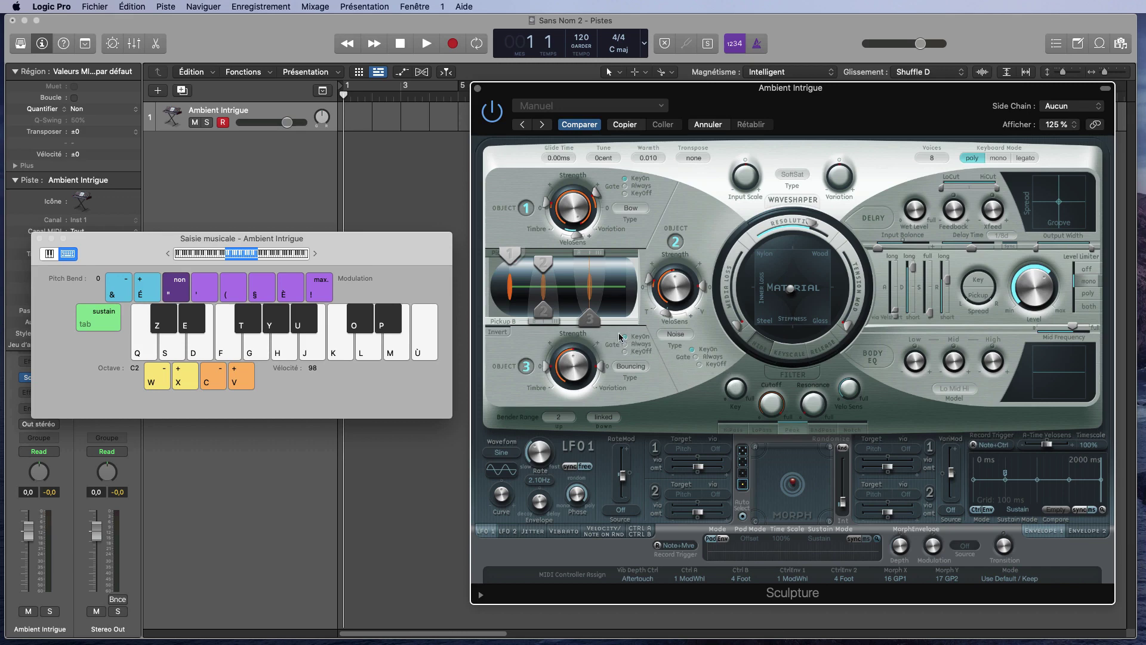
pyautogui.click(635, 372)
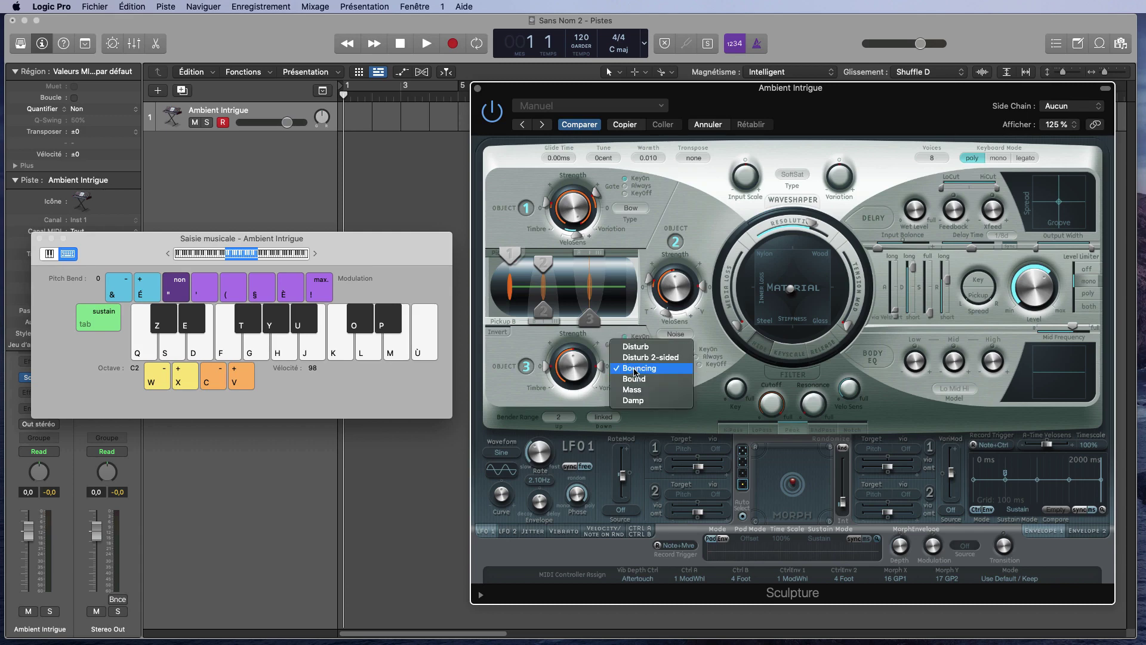
pyautogui.click(670, 390)
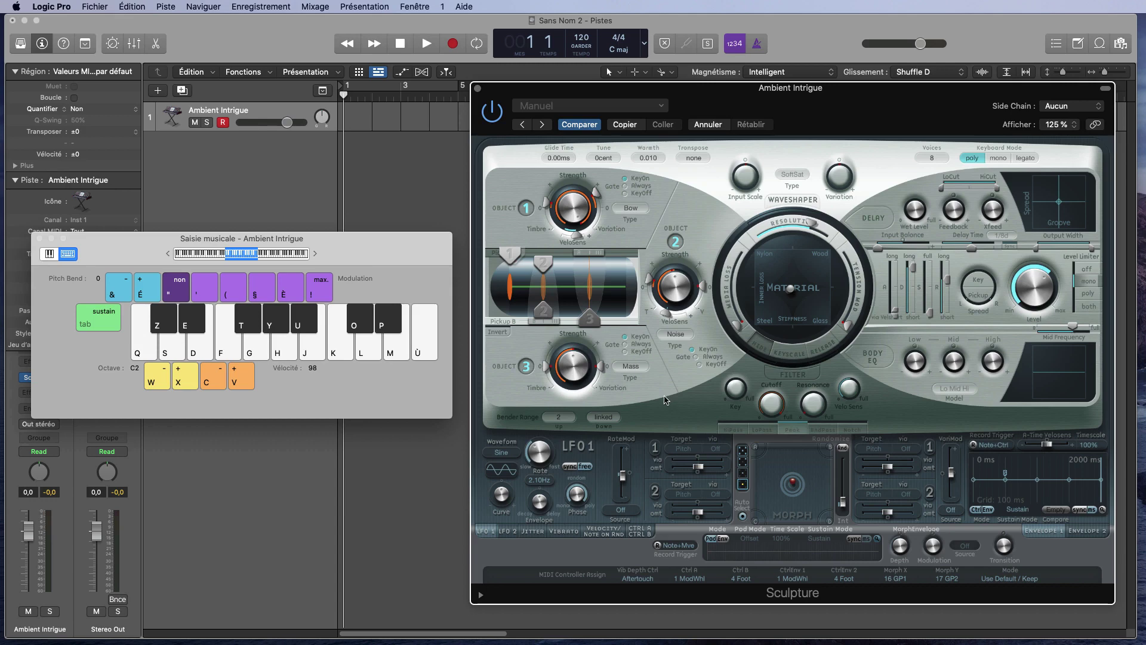
# Adjust object 3's Strength to about 0.59 and raise its Timbre and Variation while playing test notes
pyautogui.press('q')
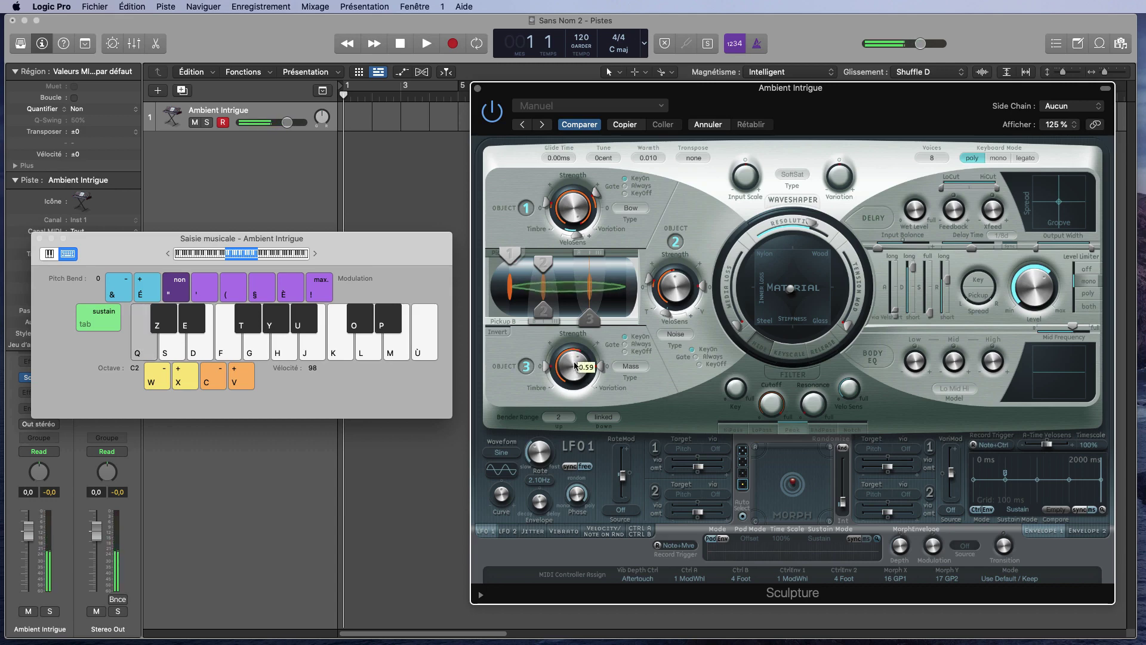
pyautogui.press('q')
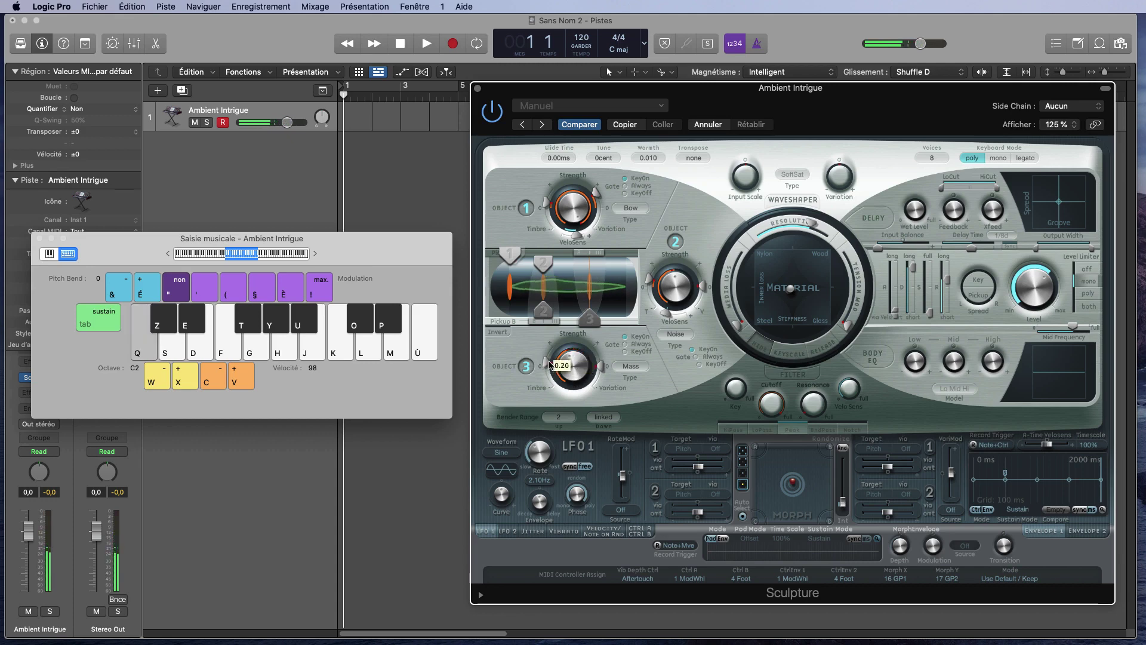
pyautogui.press('q')
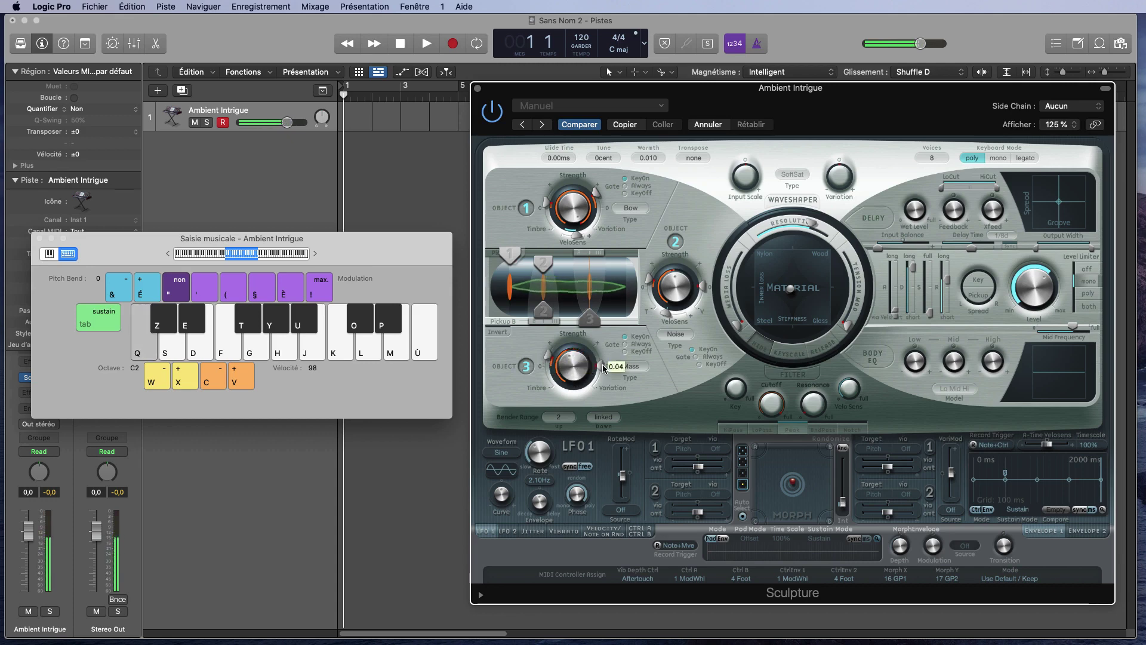
pyautogui.moveTo(602, 364); pyautogui.dragTo(603, 358)
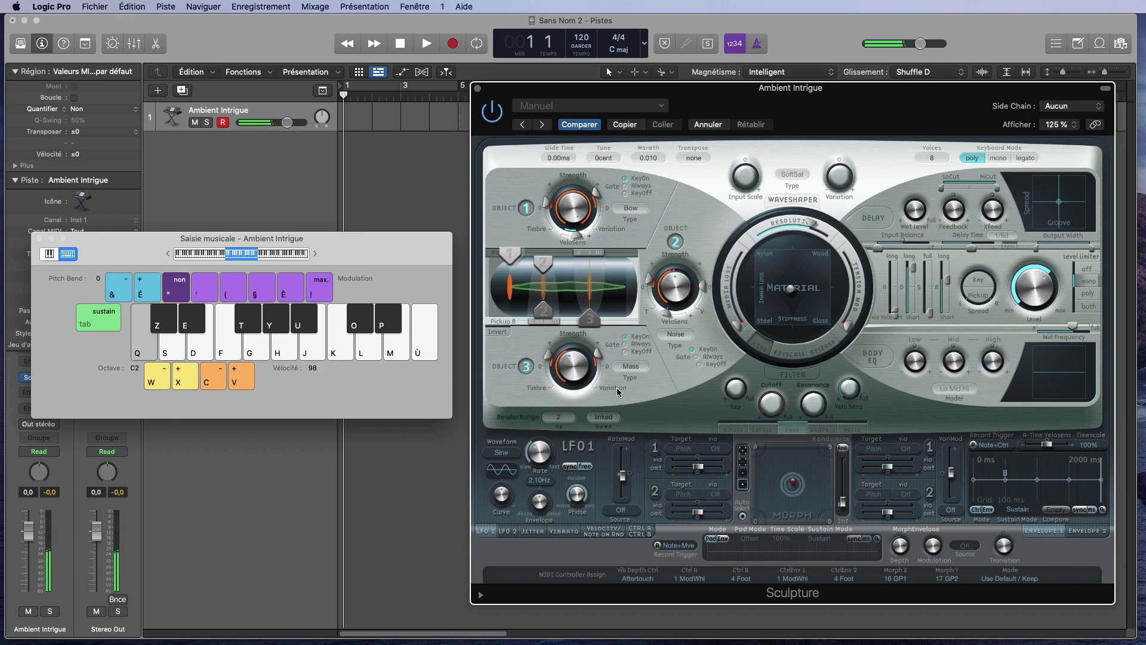
pyautogui.press('q')
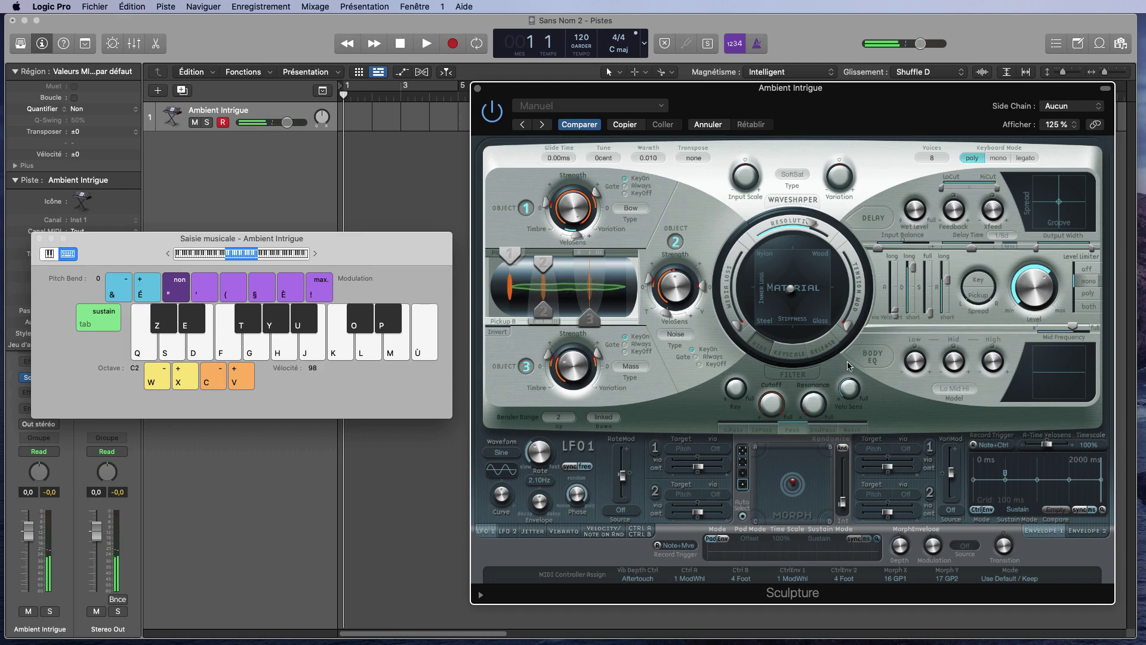
# Move the Material ball from the centre towards the Inner Loss side between Nylon and Steel while playing notes
pyautogui.press('q')
pyautogui.moveTo(800, 304); pyautogui.dragTo(783, 287)
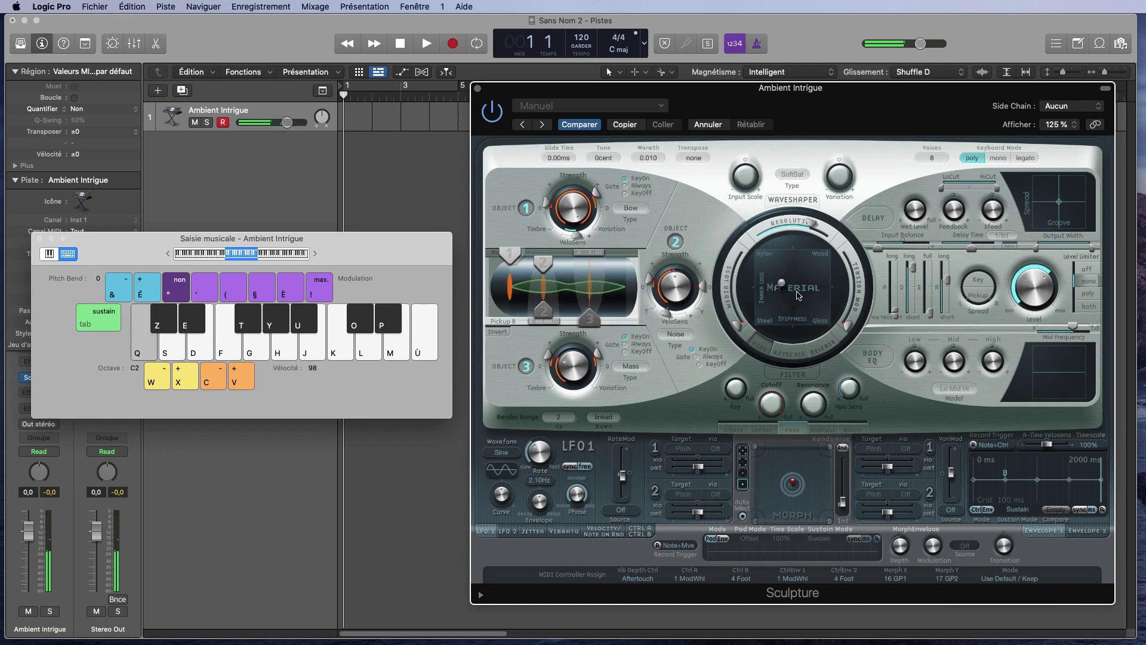
pyautogui.press('q')
pyautogui.moveTo(785, 287); pyautogui.dragTo(775, 291)
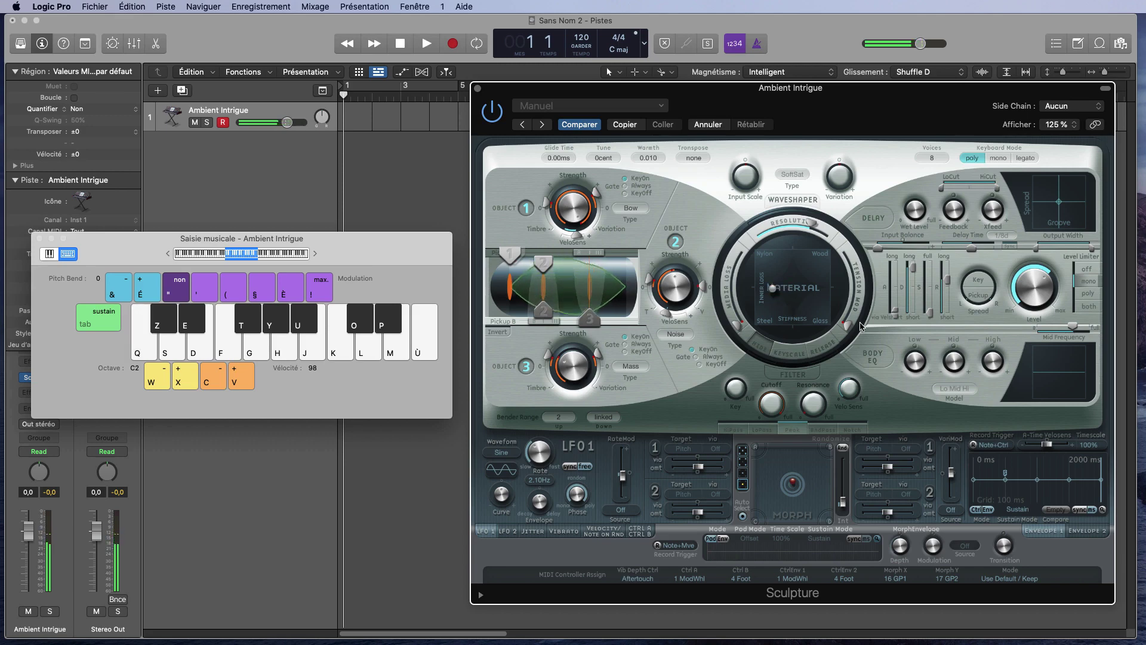
pyautogui.press('q')
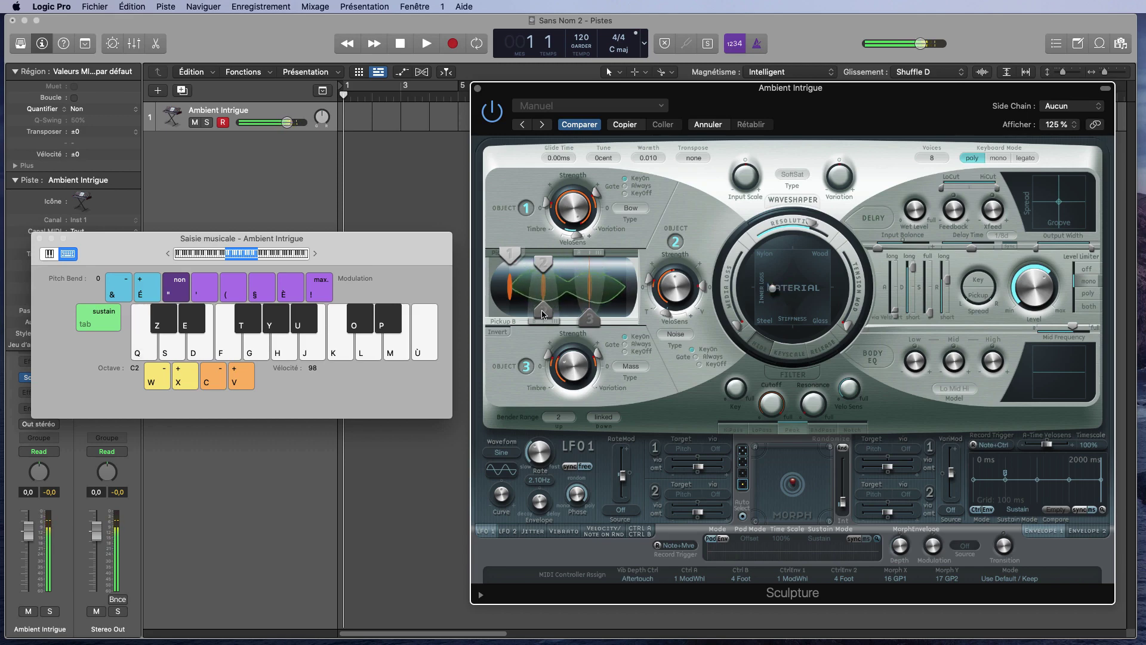
# Shift object 2 along the string to about 0.42 and object 3 slightly further along while playing test notes
pyautogui.press('q')
pyautogui.moveTo(543, 311); pyautogui.dragTo(599, 323)
pyautogui.click(593, 323)
pyautogui.press('q')
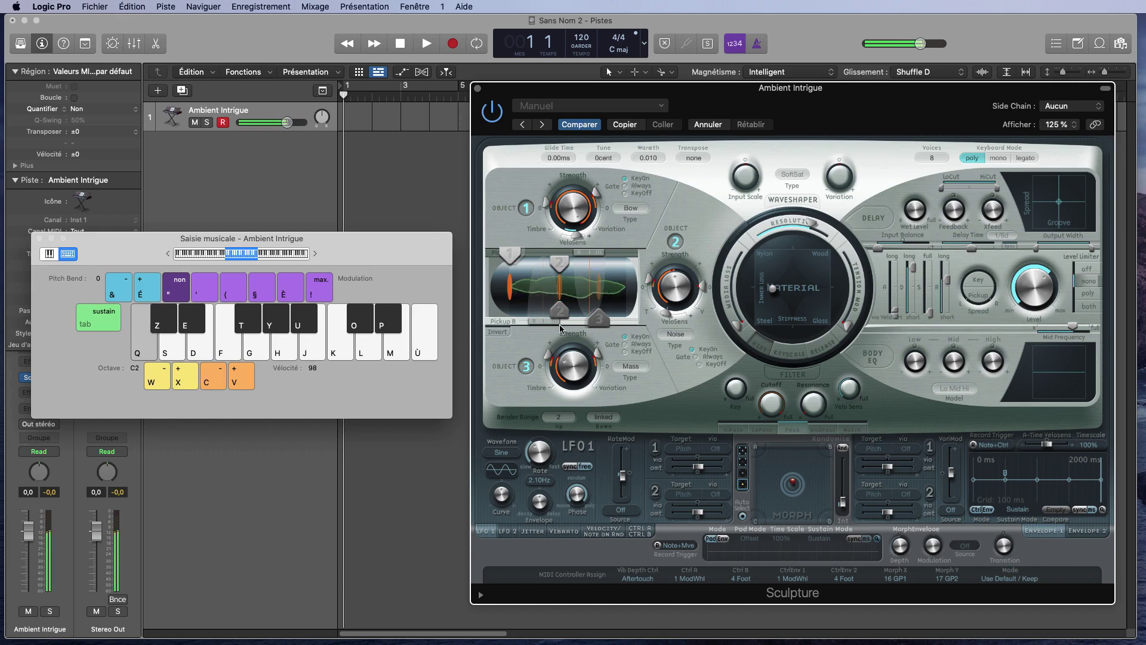
pyautogui.moveTo(558, 320); pyautogui.dragTo(565, 326)
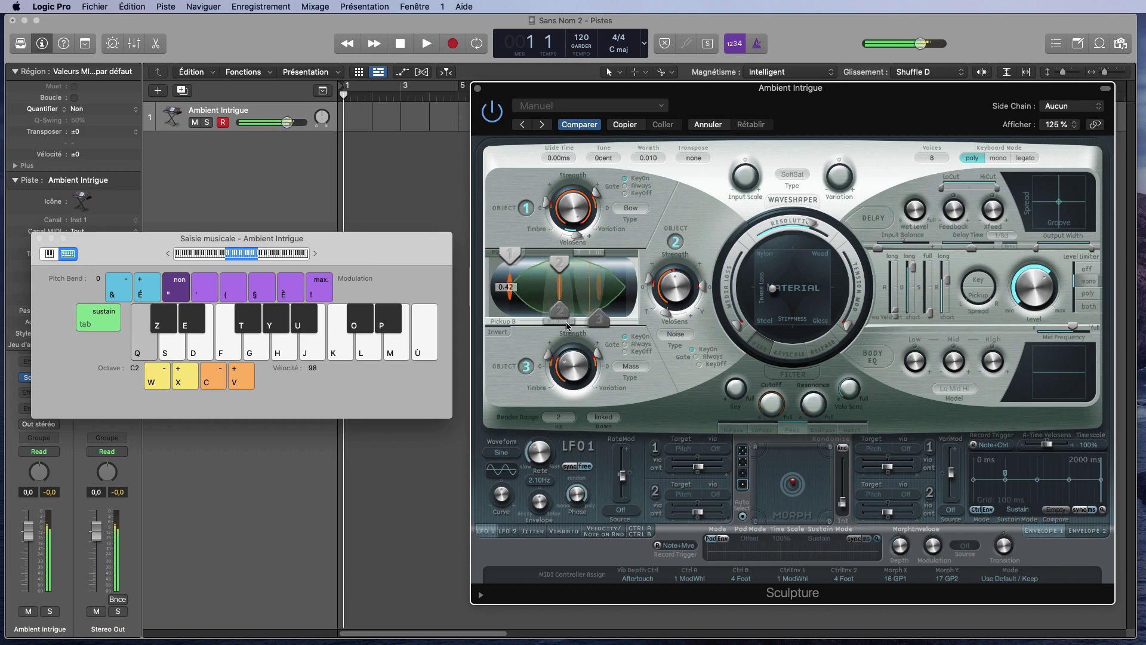
pyautogui.press('q')
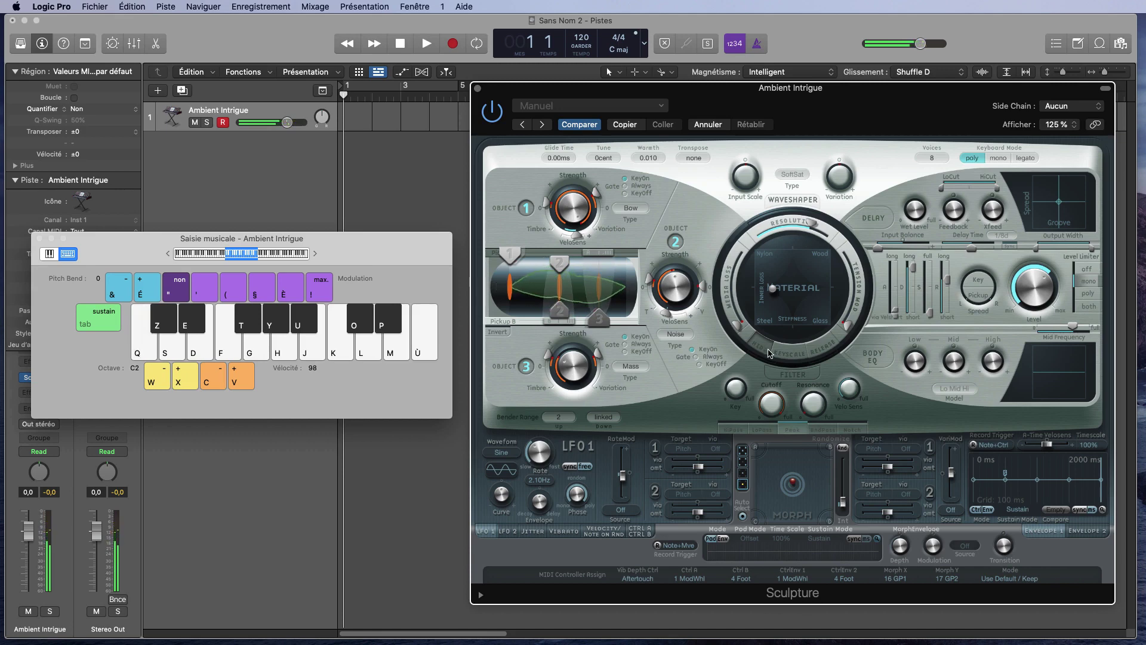
pyautogui.press('q')
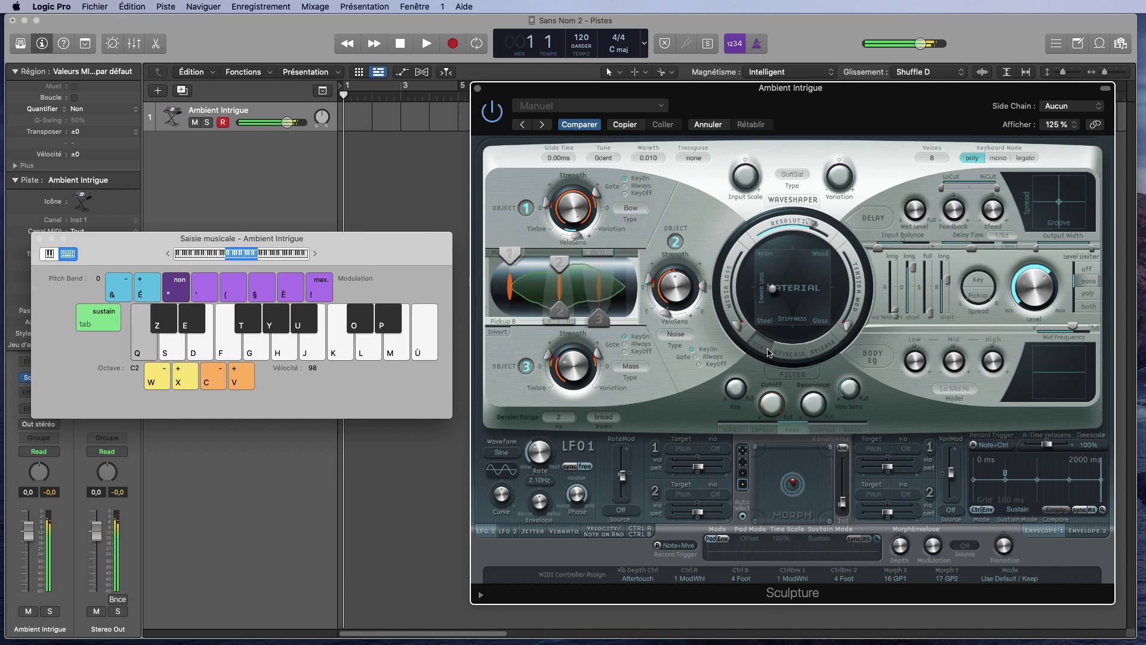